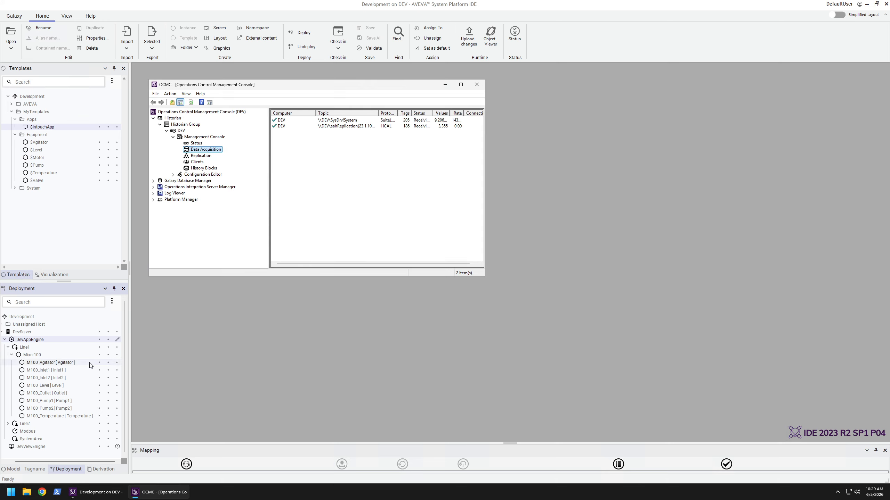
Deploy DevAppEngine together with its hosted objects, keeping the default deployment options, and dismiss the finished deployment report
click(238, 353)
right_click(51, 340)
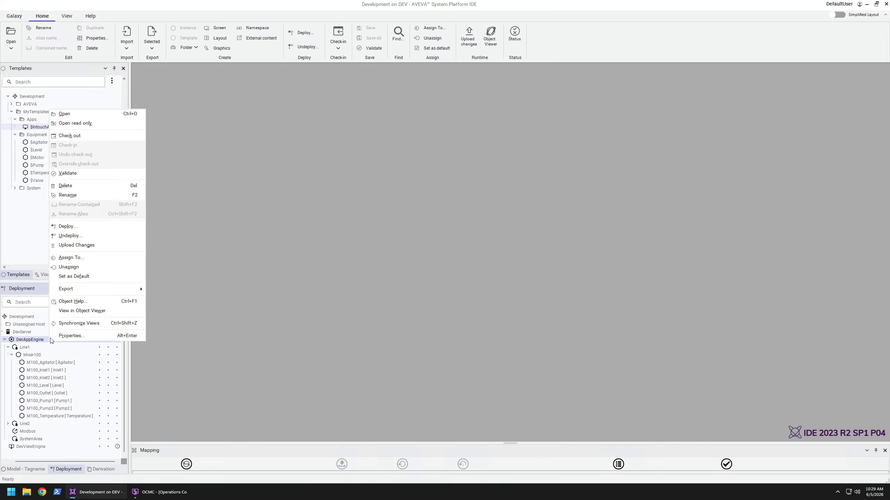
click(68, 226)
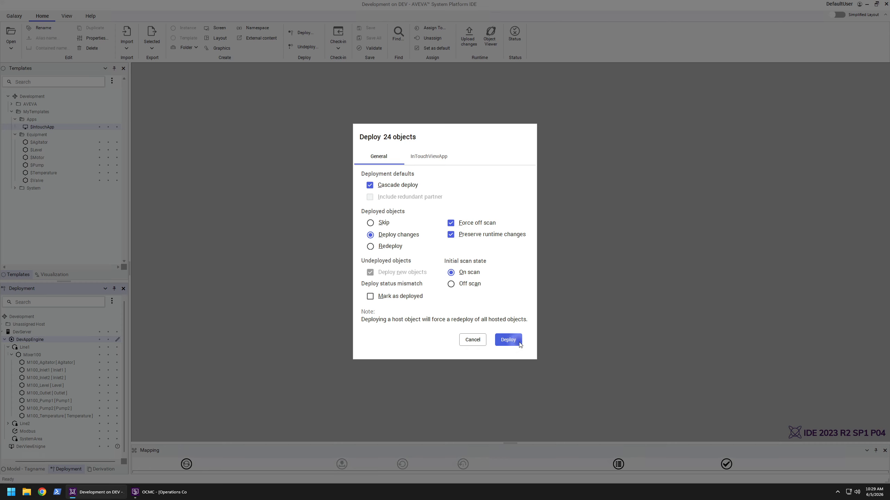
click(520, 345)
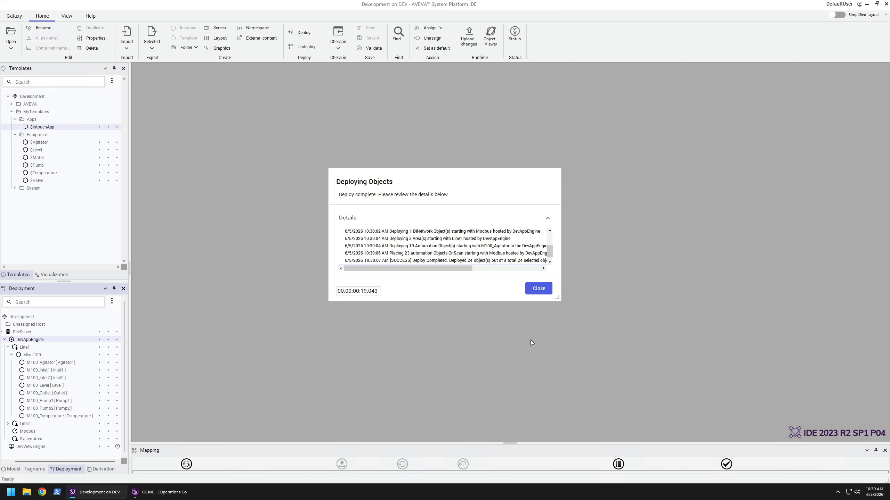
click(538, 289)
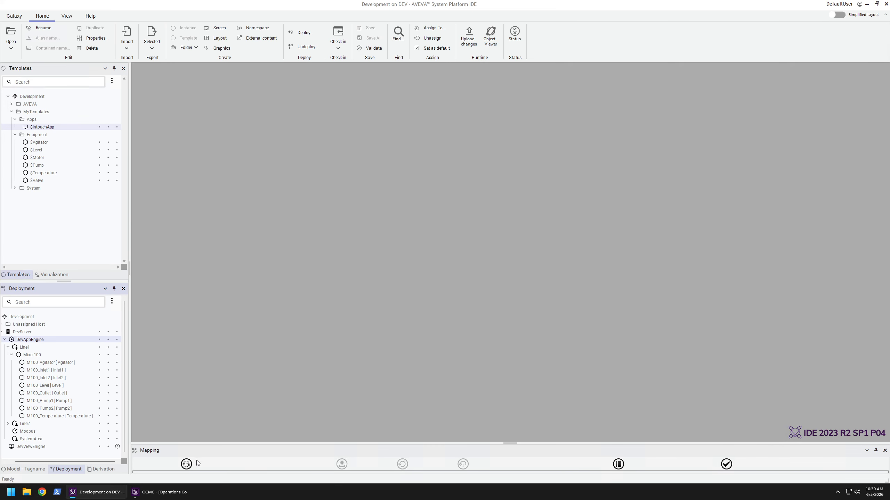
In the Operations Control Management Console, check the Historian's Data Acquisition and Replication status for the DEV server's aaEngine topic, and close the console
click(159, 492)
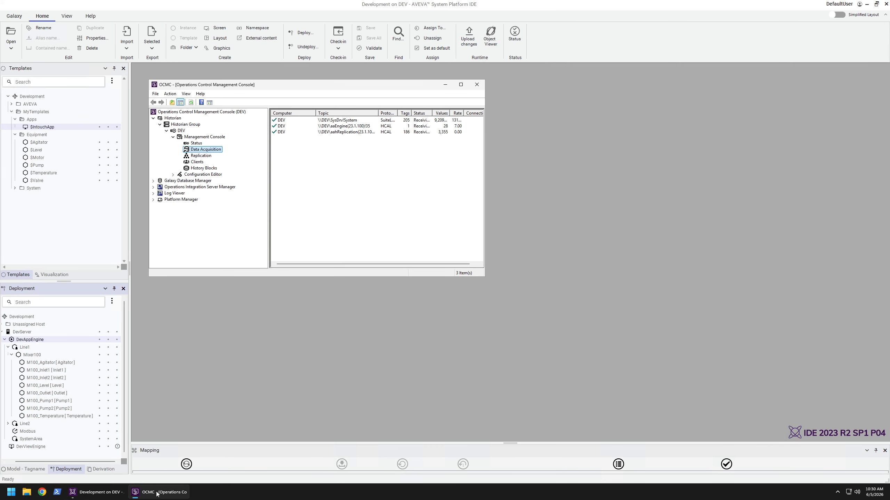
click(203, 156)
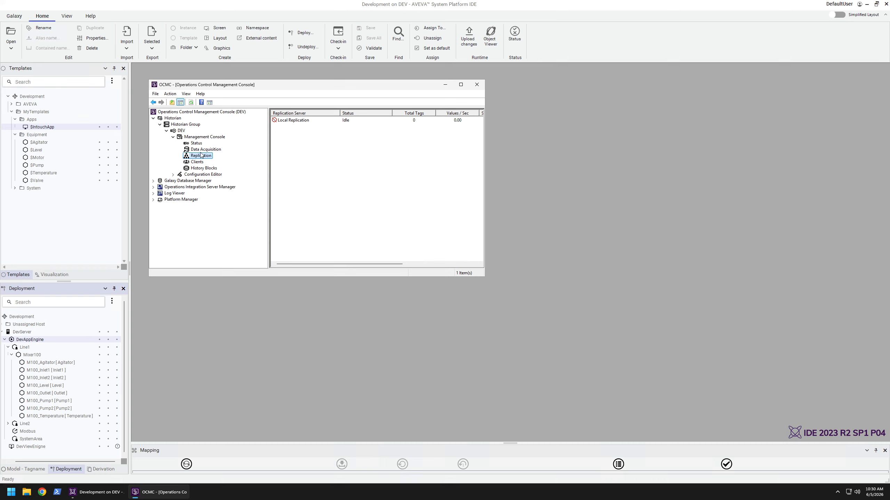
click(197, 151)
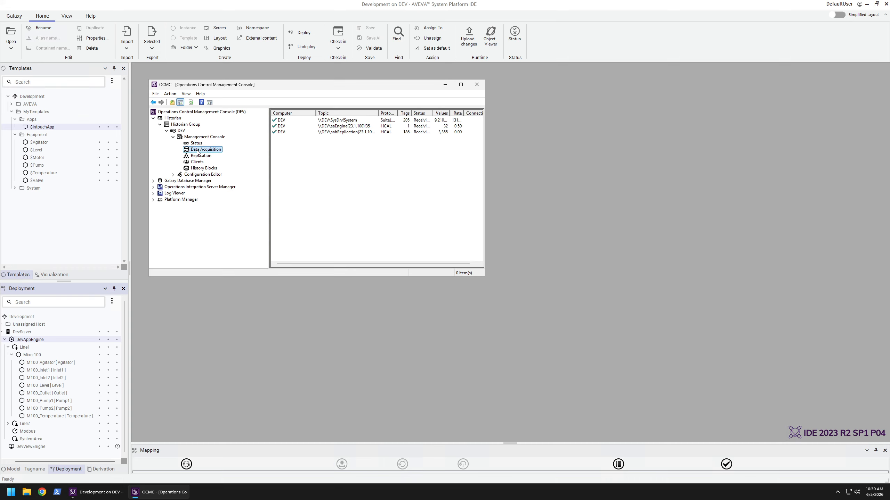
click(331, 128)
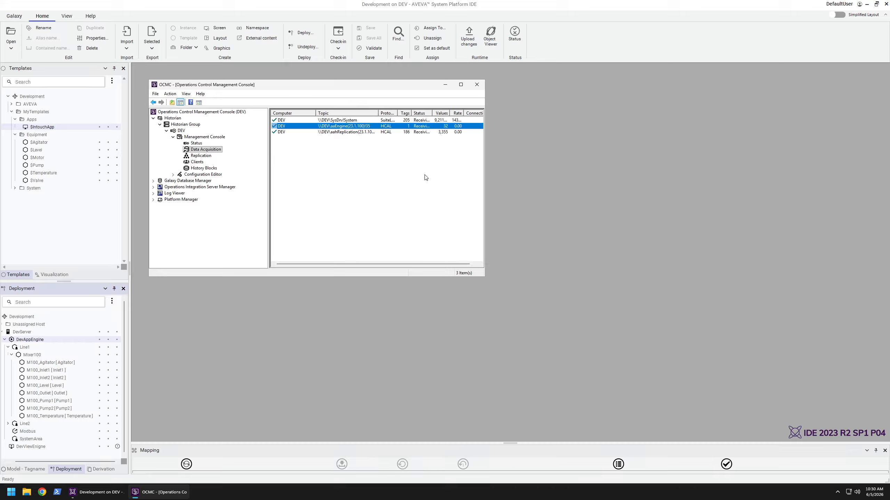
click(424, 202)
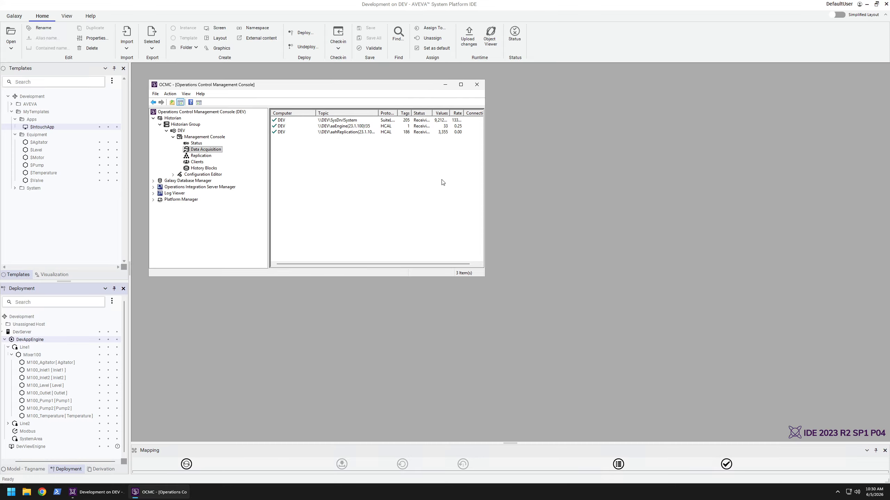
click(479, 87)
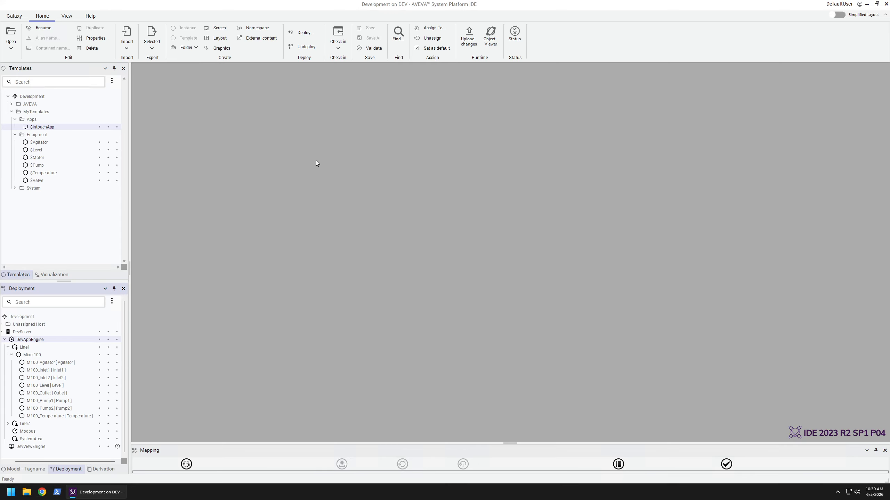
Open the $IntouchApp application in InTouch HMI with the BottomBar, Mixer200 and Navigation windows
click(40, 127)
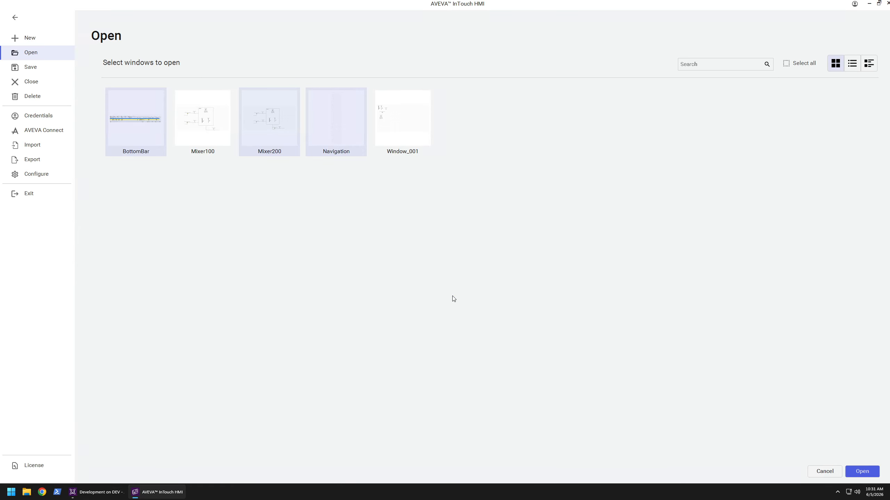
click(862, 471)
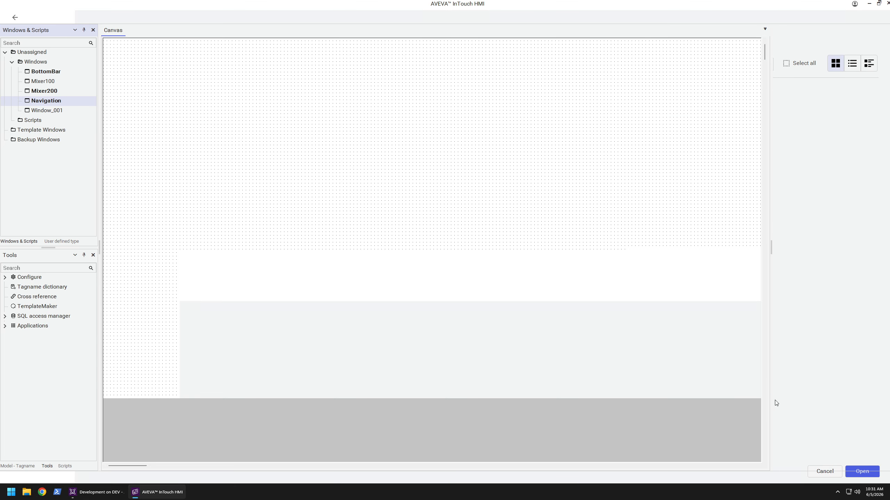
Review the location and size properties of the Mixer200, BottomBar and Navigation windows
click(35, 92)
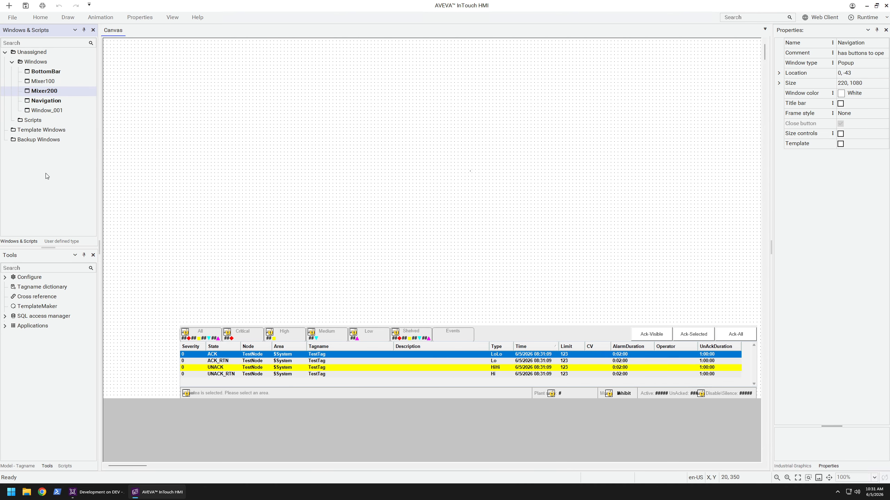
click(45, 95)
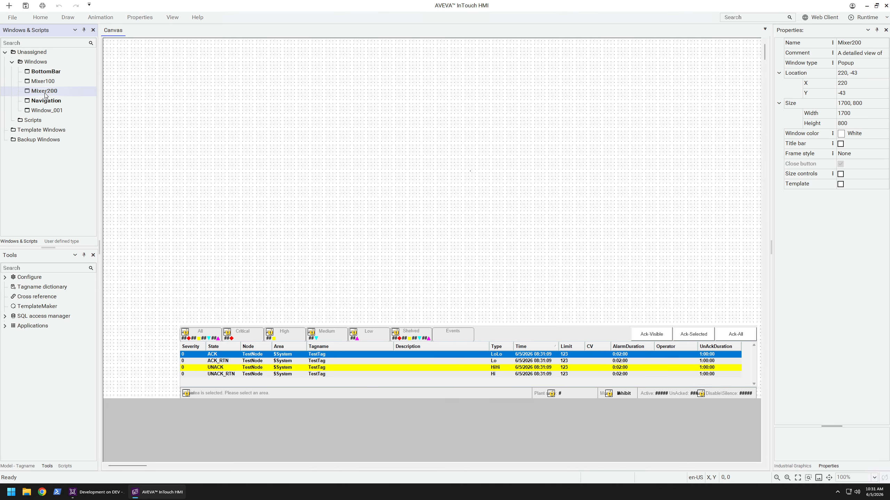
click(406, 140)
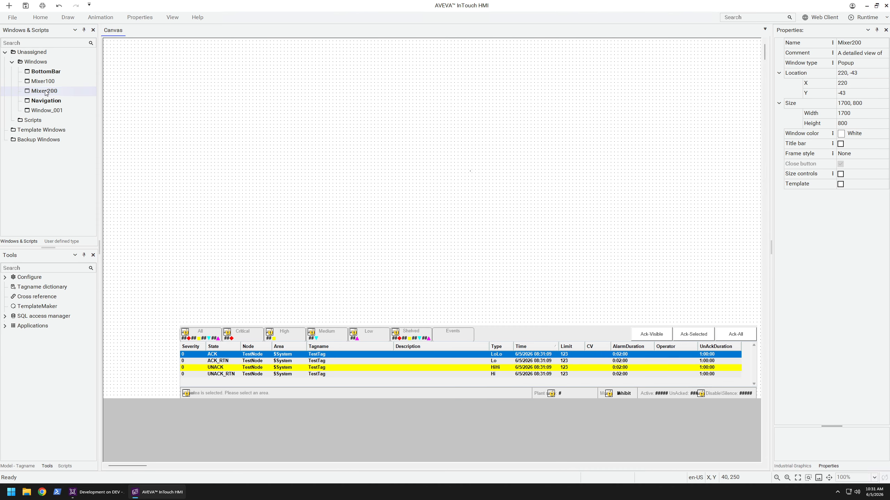
click(44, 72)
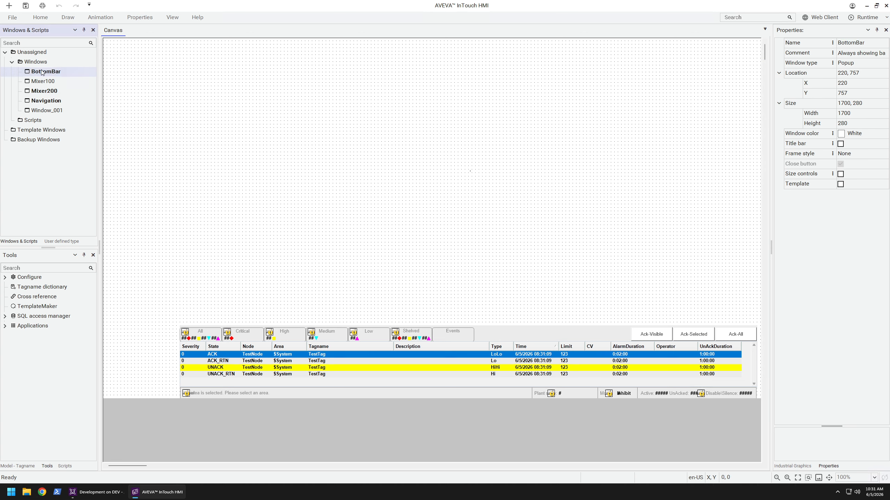
click(44, 101)
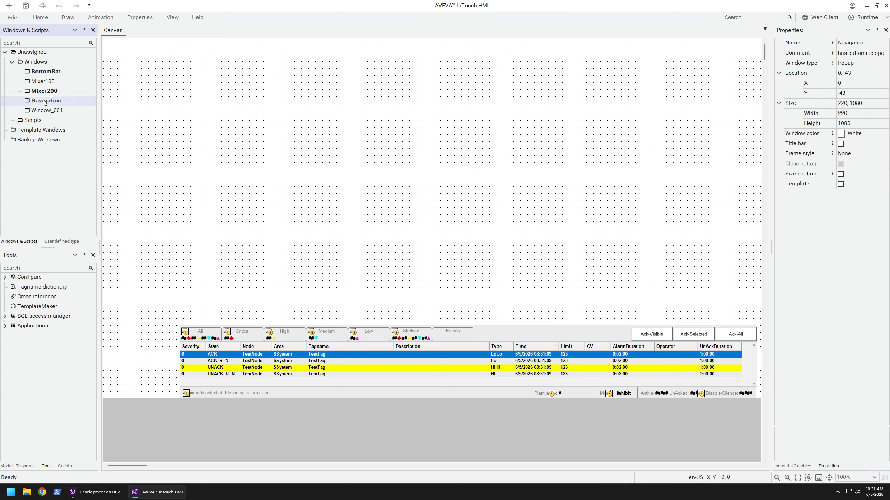
right_click(162, 172)
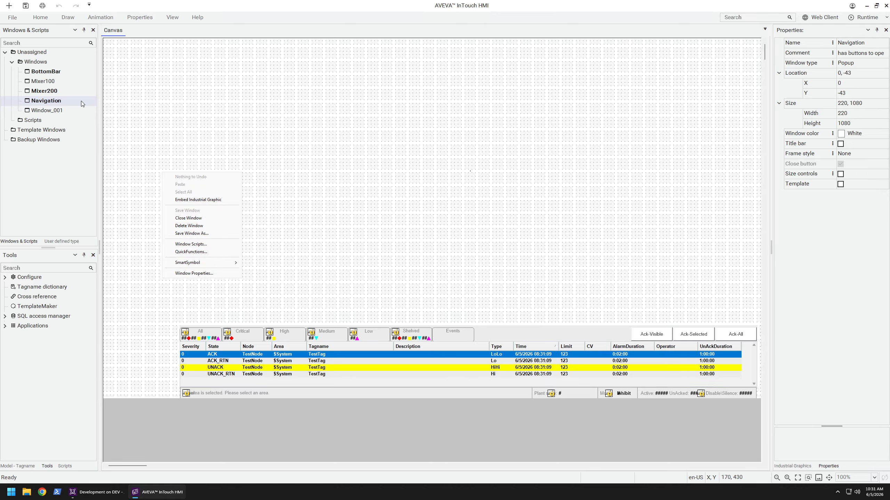
click(85, 103)
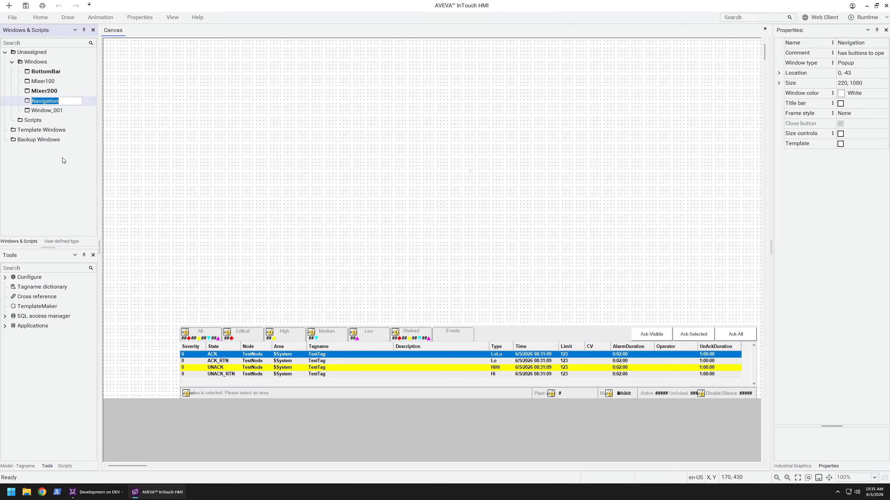
Open the Mixer100 window and close it again
click(51, 92)
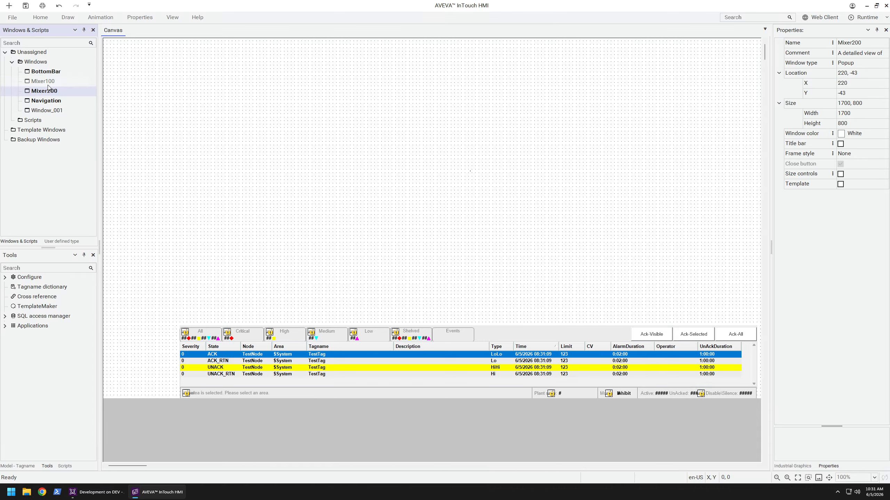
double_click(49, 84)
click(46, 92)
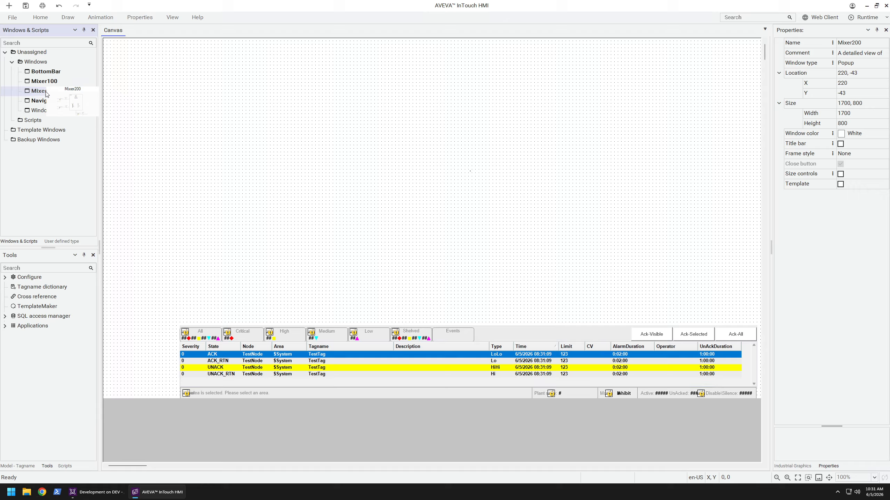
click(43, 83)
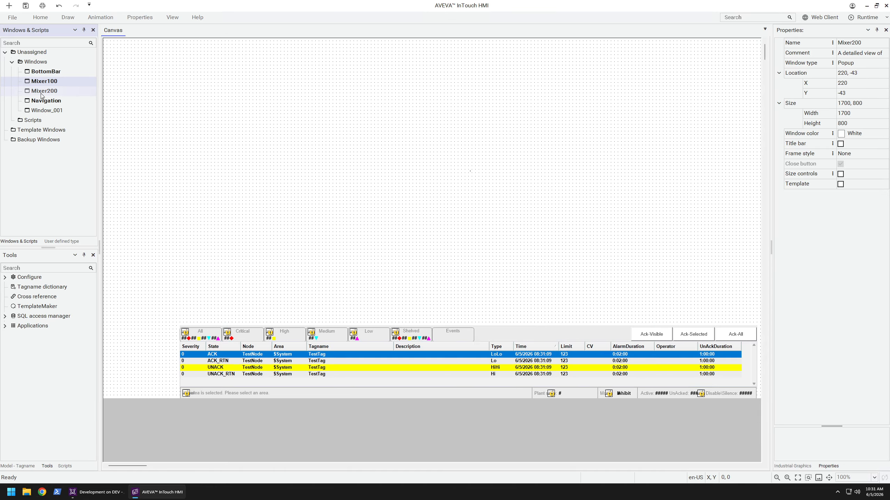
right_click(38, 84)
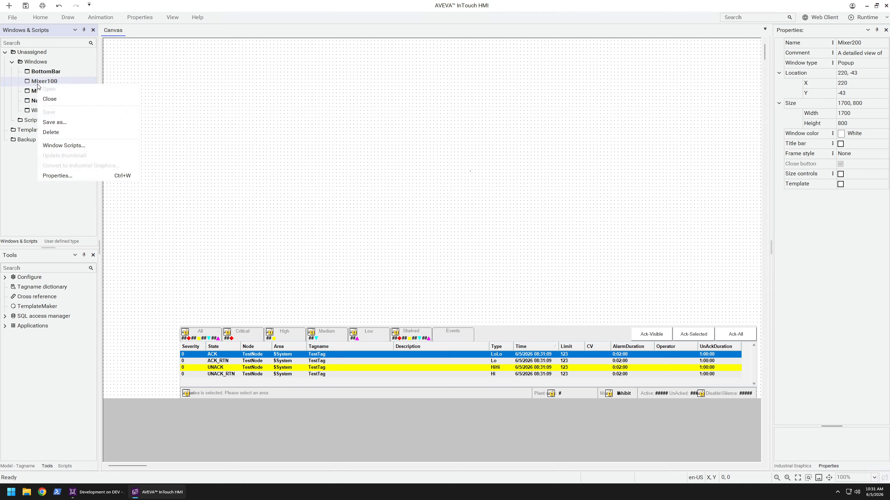
click(40, 91)
Close and reopen the Mixer200 window to bring its graphic onto the canvas
right_click(39, 91)
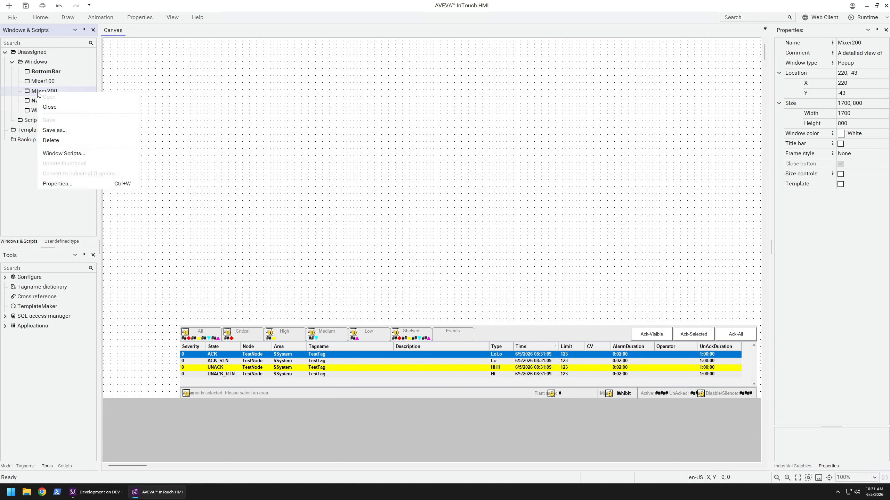
click(11, 201)
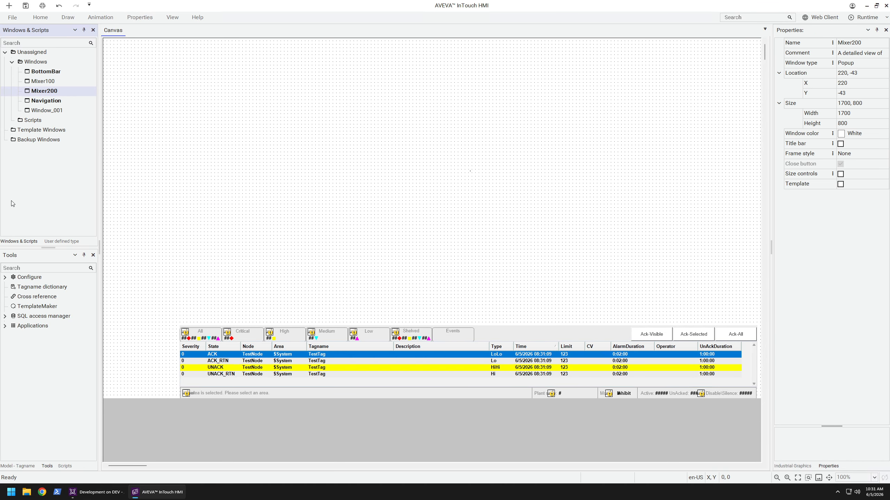
click(45, 91)
click(56, 206)
right_click(53, 90)
click(66, 106)
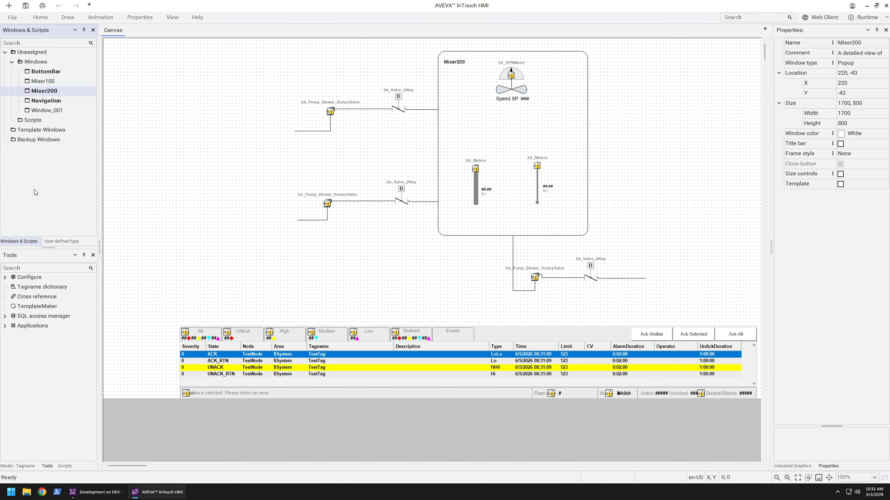
Save a copy of the Mixer200 window under the name Alarms
click(438, 268)
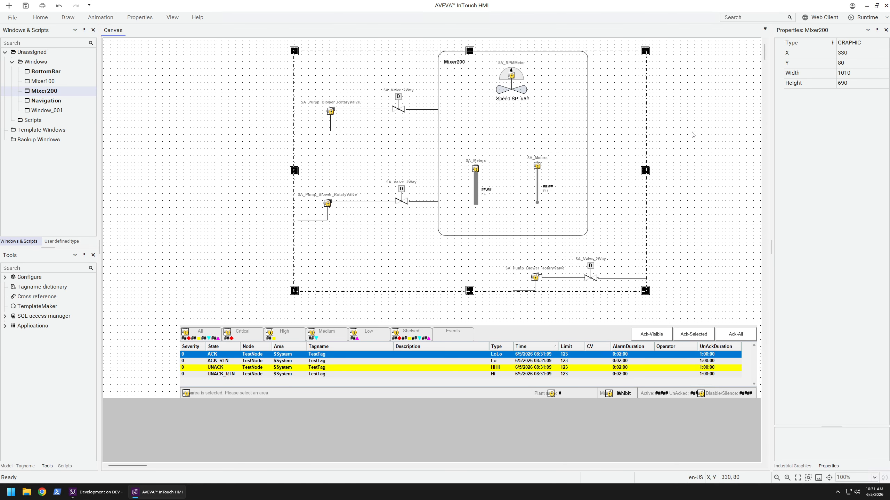
click(651, 161)
click(63, 96)
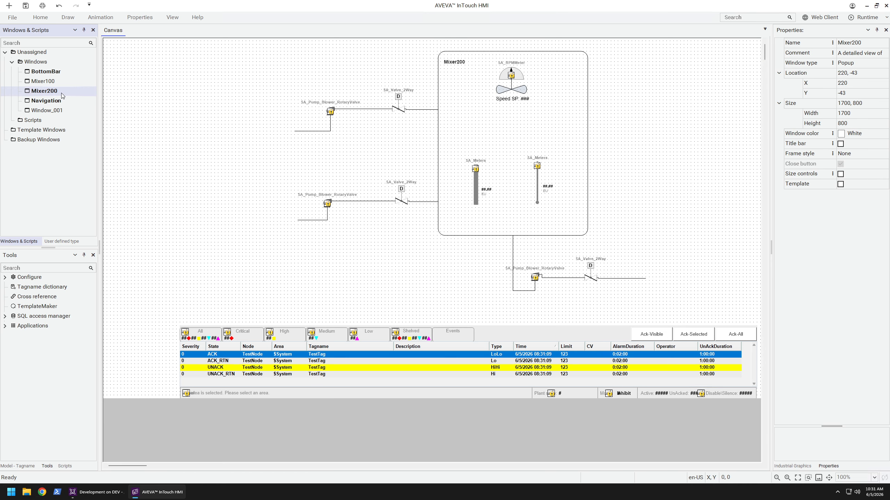
right_click(62, 93)
click(84, 136)
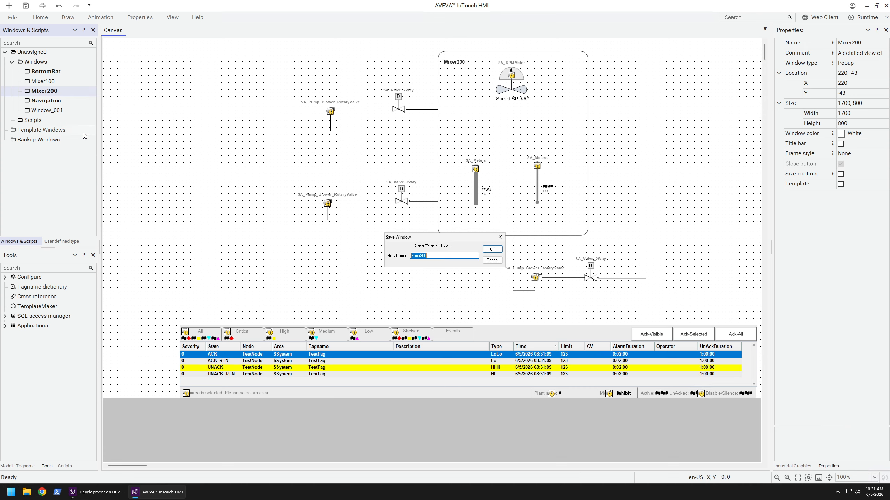
text(Alarms)
key(Return)
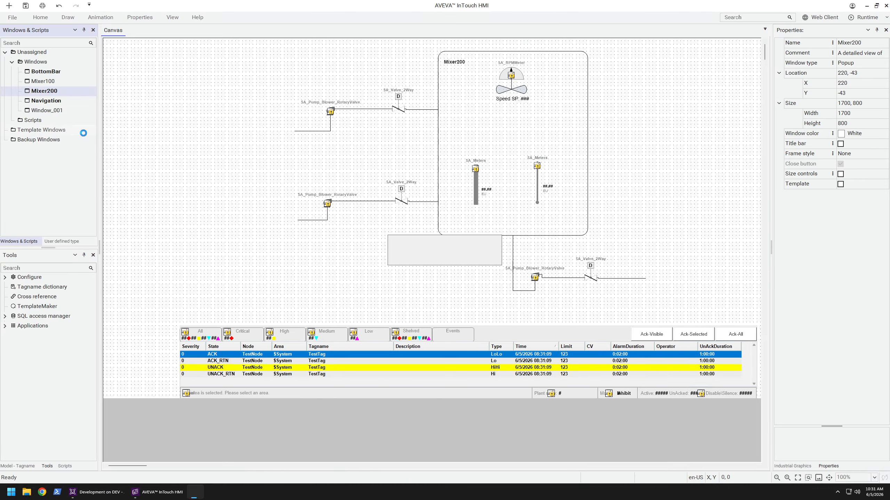
Erase the embedded mixer graphic from the Alarms window
click(47, 72)
click(439, 90)
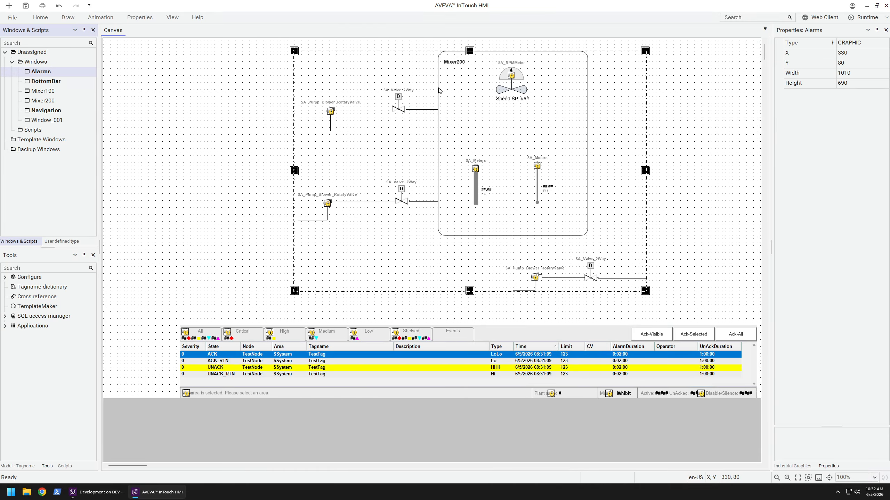
right_click(439, 91)
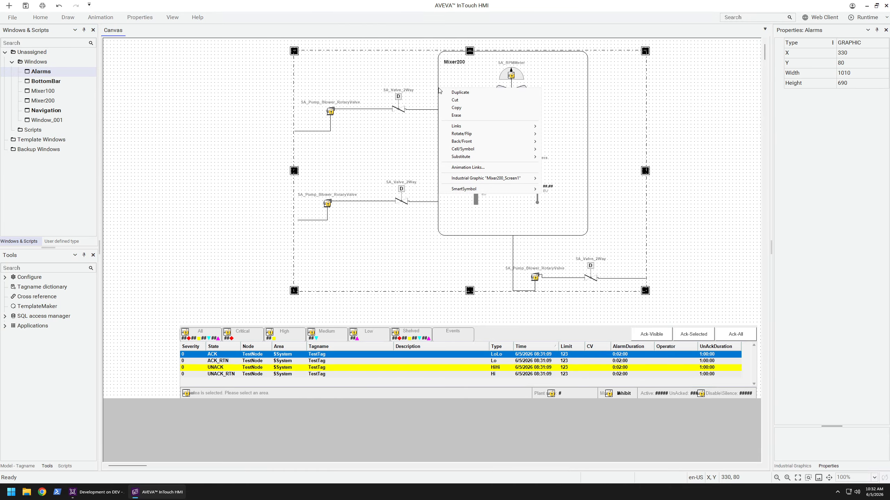
click(460, 118)
Embed the SA_Alarm_HistoryPage graphic from the Situational Awareness Library's Alarms folder in the Alarms window
right_click(386, 141)
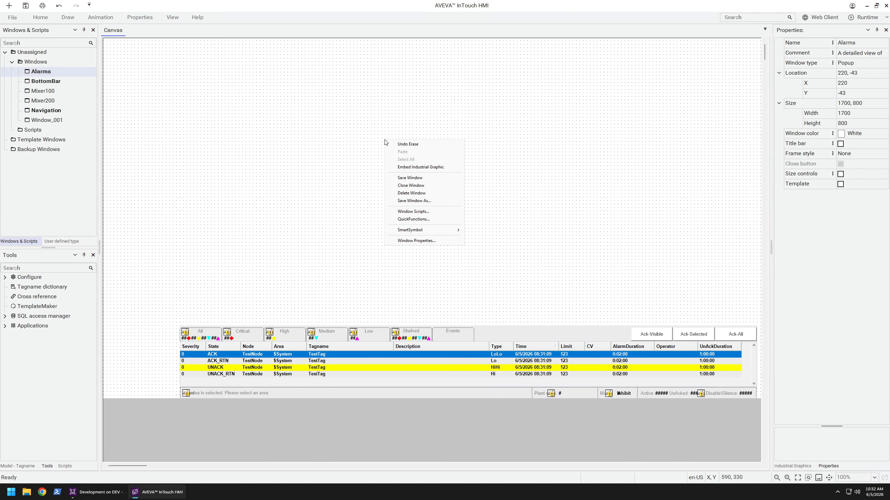
click(411, 168)
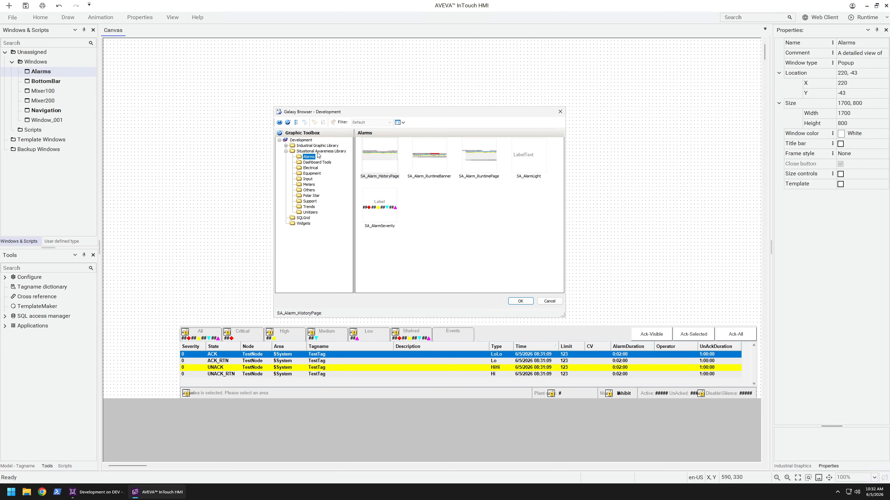
click(385, 165)
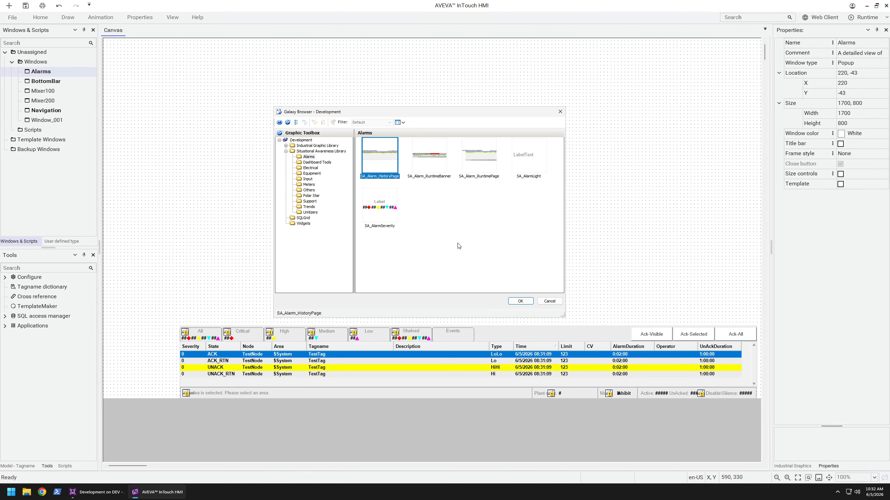
click(521, 301)
click(280, 93)
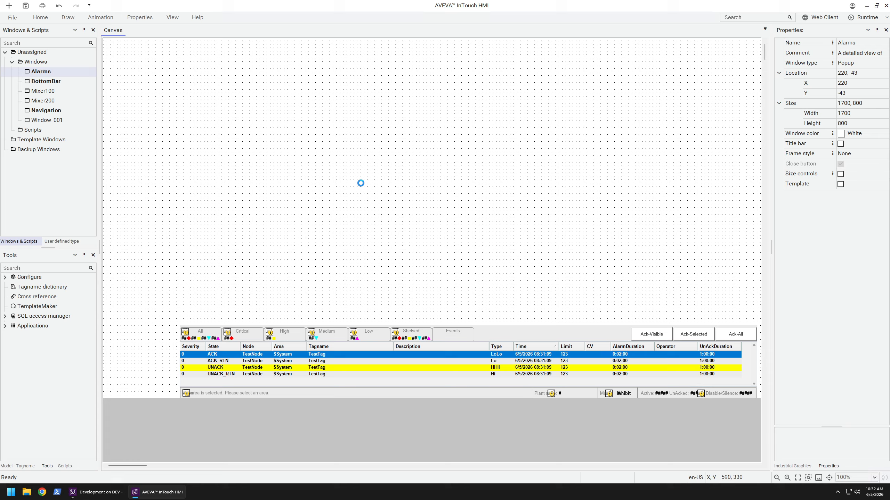
Move and resize the embedded alarm history graphic to fit the upper part of the Alarms window
drag(408, 144, 368, 138)
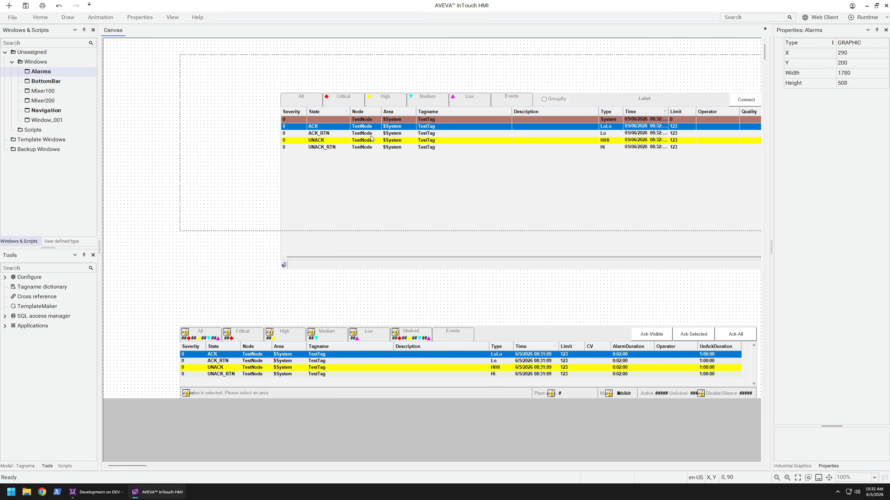
drag(493, 228, 465, 217)
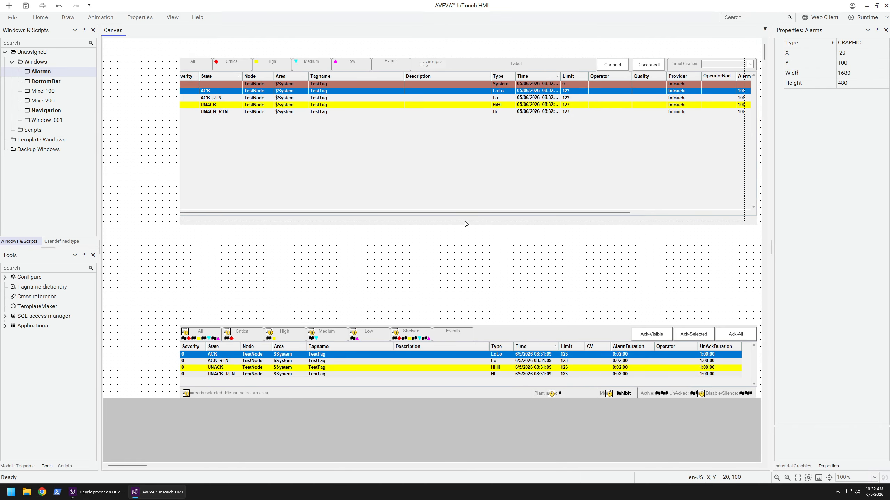
drag(450, 187, 465, 179)
click(484, 254)
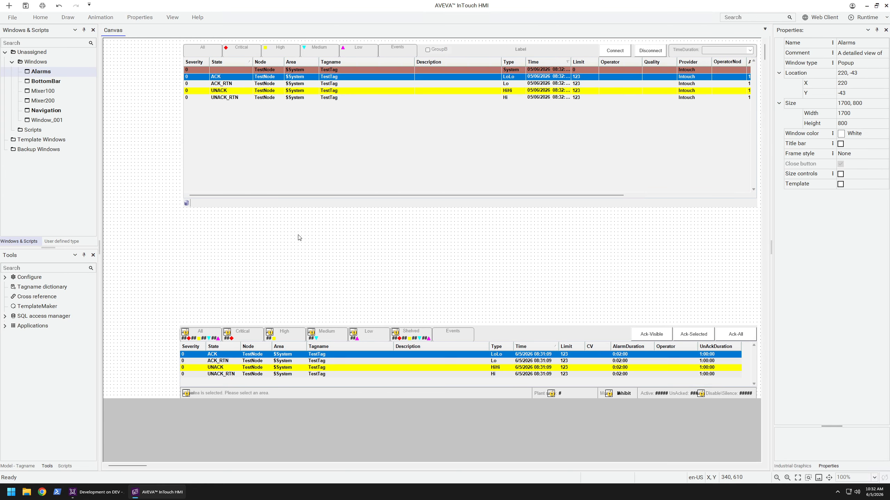
Draw a button about 180 wide and 90 high near the top of the Navigation window
click(46, 111)
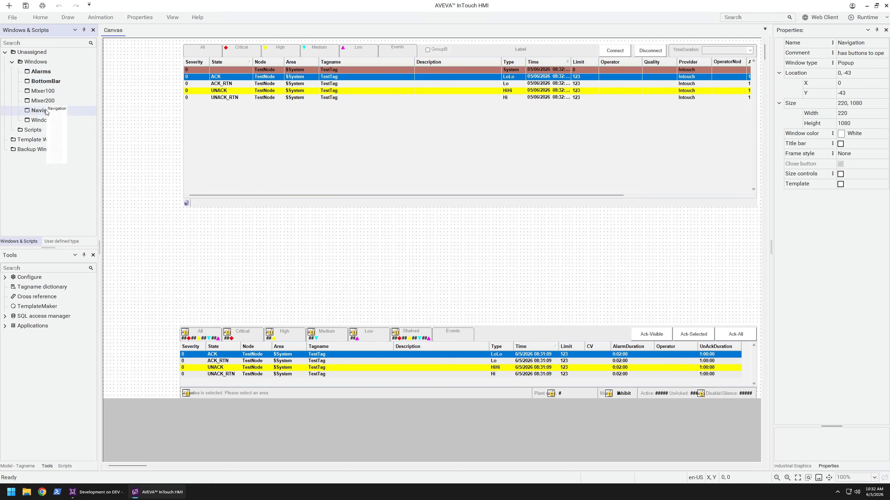
right_click(149, 198)
key(Escape)
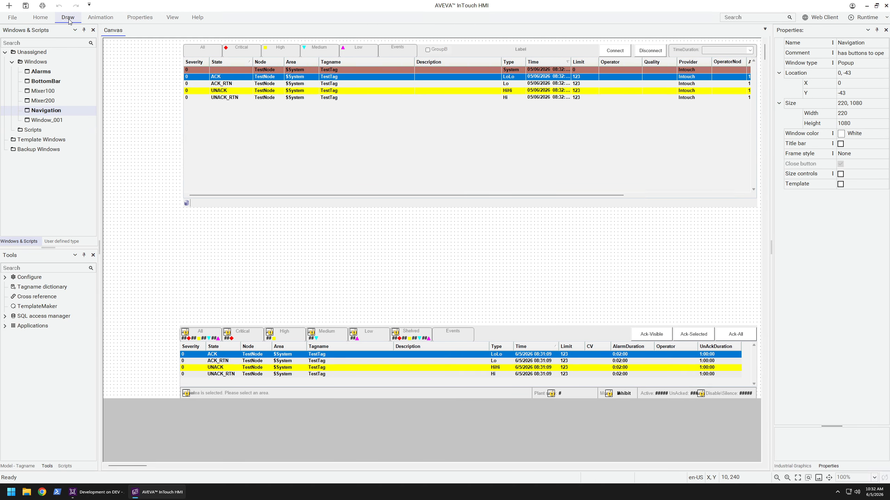
click(69, 20)
click(70, 28)
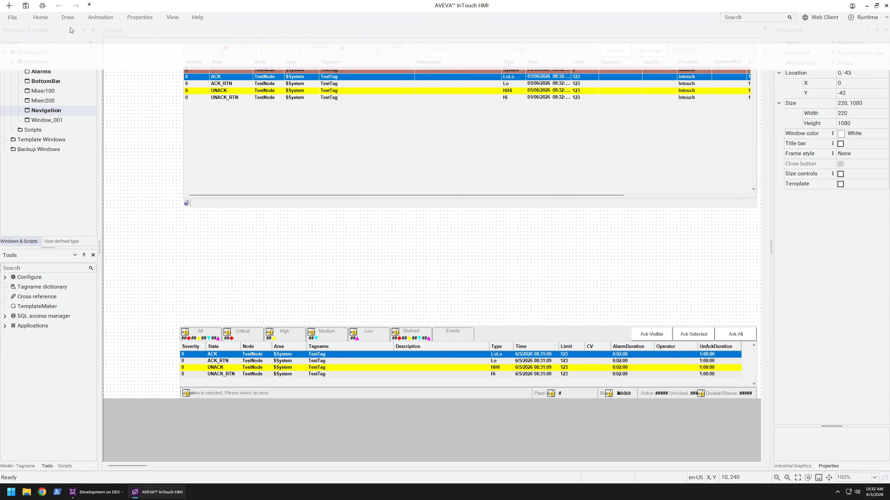
click(73, 20)
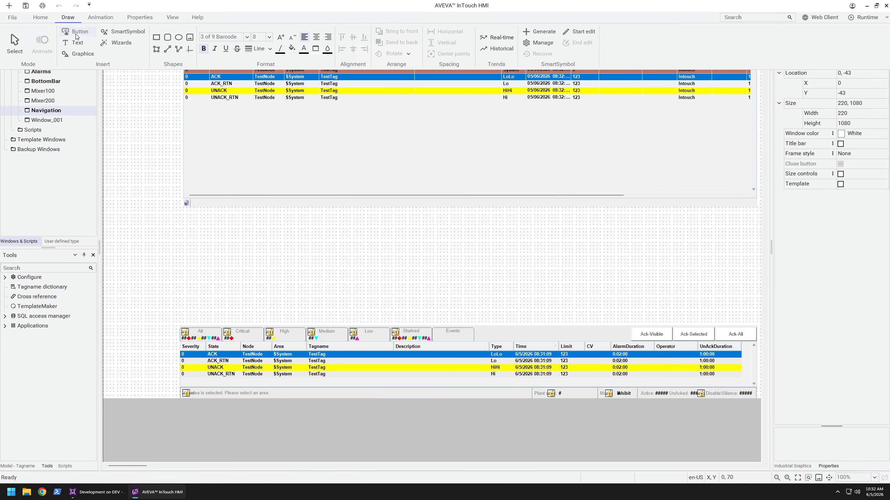
click(74, 31)
drag(109, 54, 173, 84)
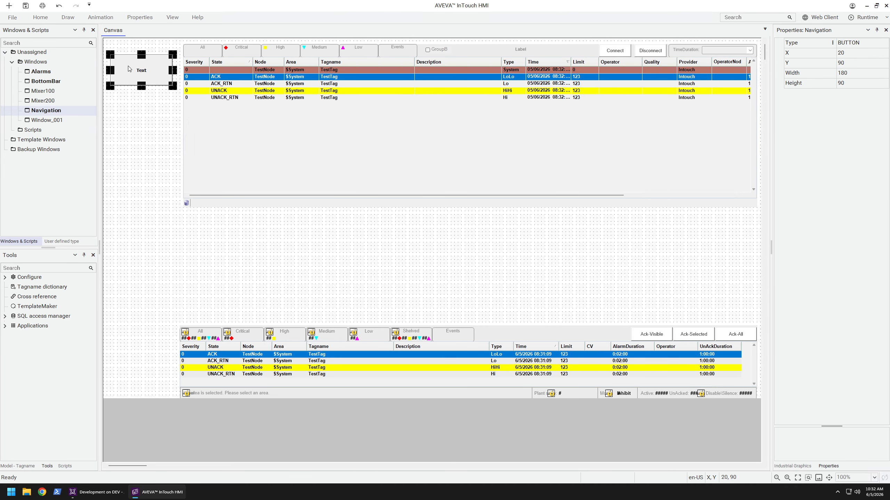
Place two copies of the button below the first one in the Navigation window, at Y about 200 and 320
click(111, 93)
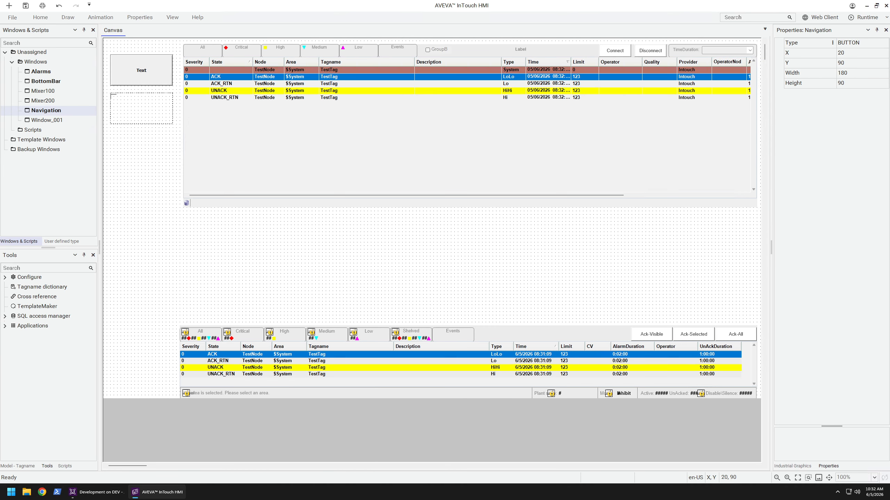
key(ctrl+v)
click(113, 134)
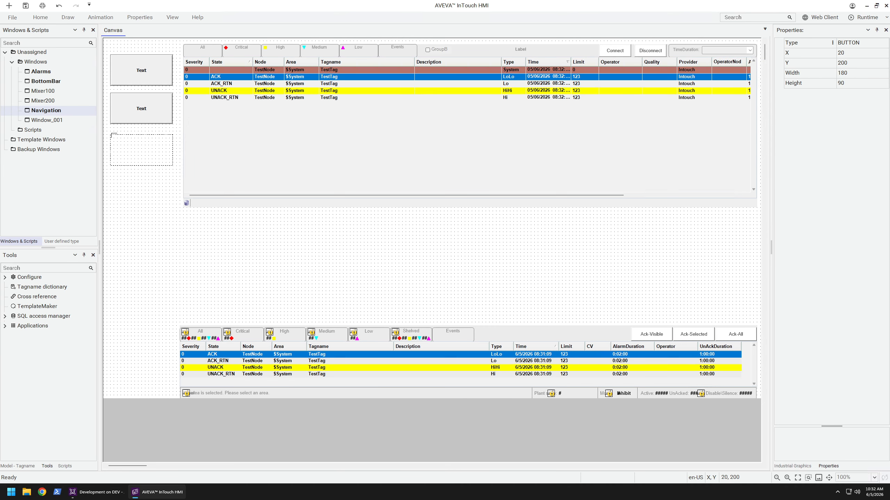
click(170, 201)
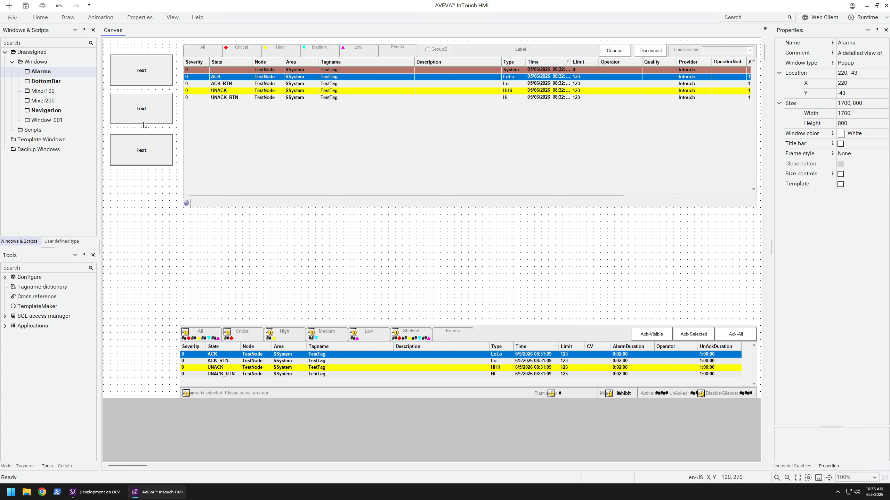
Substitute the text of the first navigation button with Mixer100
click(169, 80)
right_click(157, 75)
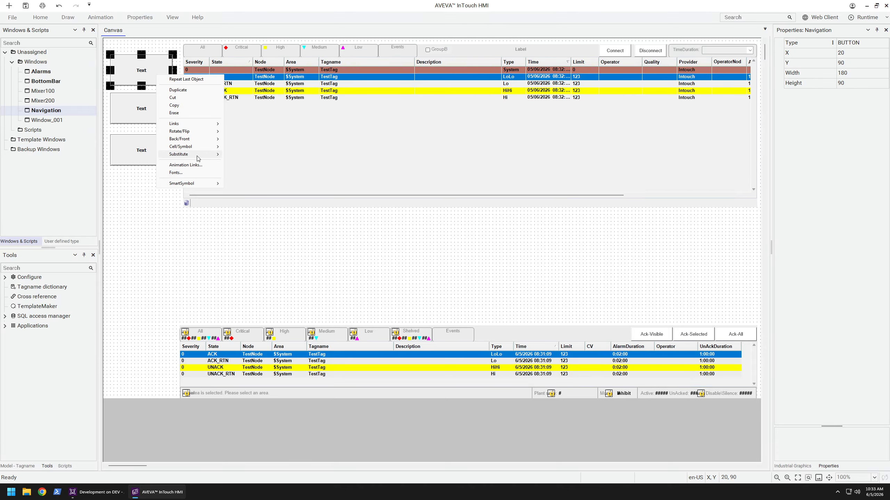
mouse_move(197, 156)
click(251, 162)
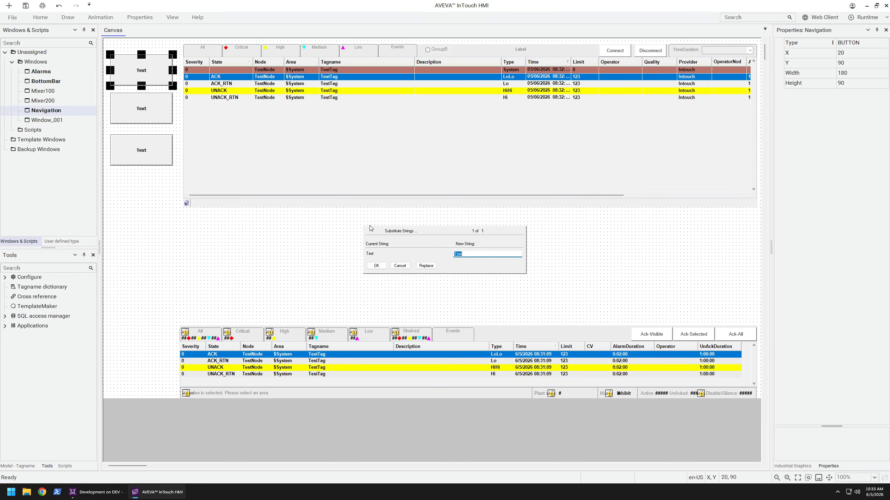
text(Mixer100)
key(ctrl+a)
key(ctrl+c)
click(377, 265)
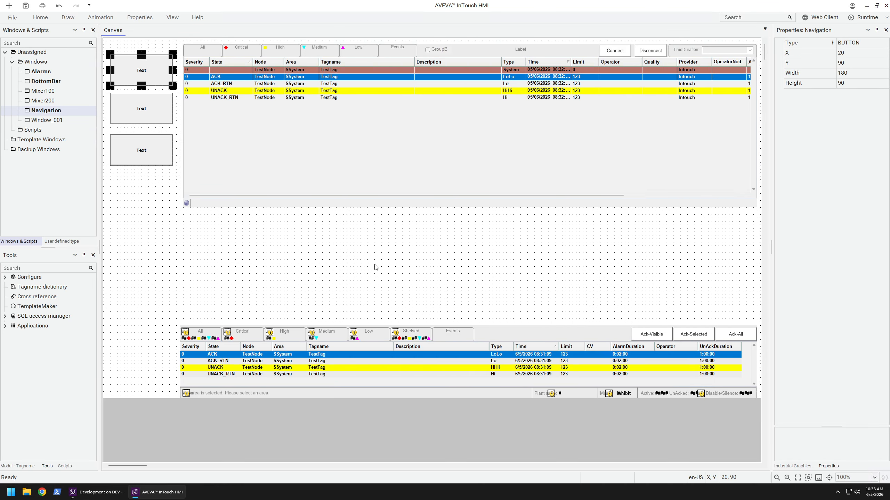
Substitute the text of the second navigation button with Mixer200
right_click(152, 112)
mouse_move(195, 192)
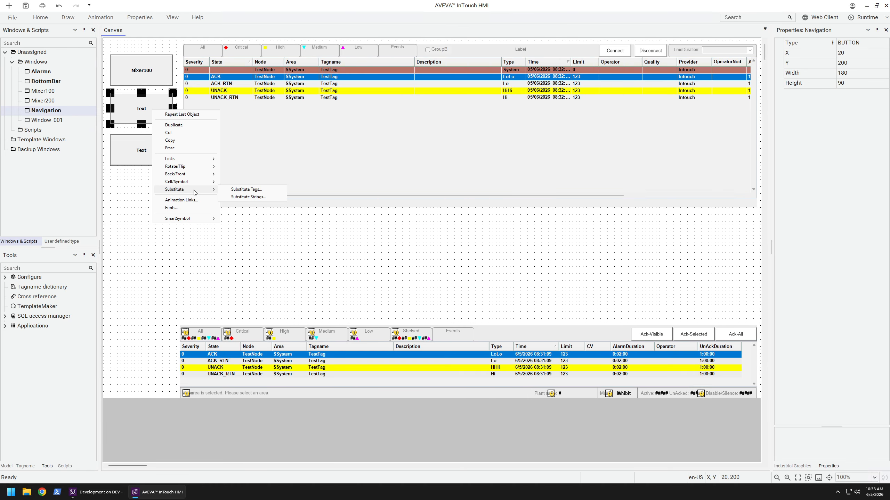
click(251, 197)
key(ctrl+v)
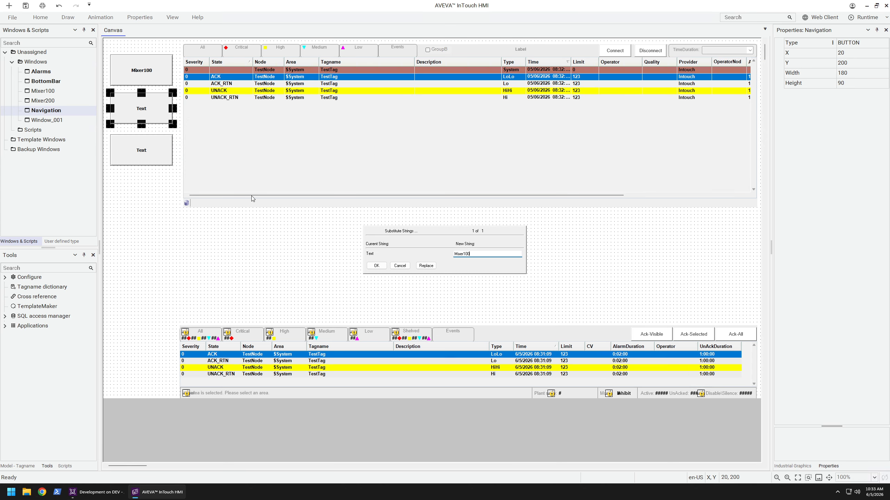
key(BackSpace)
text(2)
click(376, 266)
Substitute the text of the third navigation button with Alarms
right_click(145, 156)
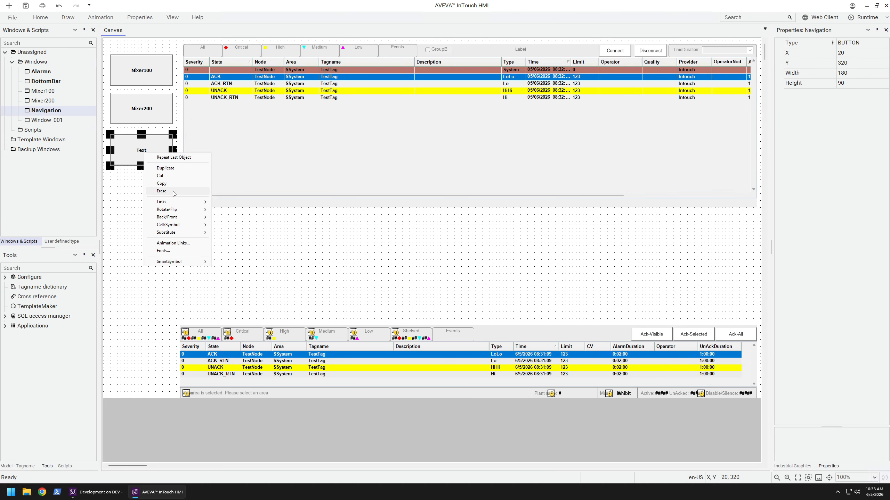
mouse_move(182, 233)
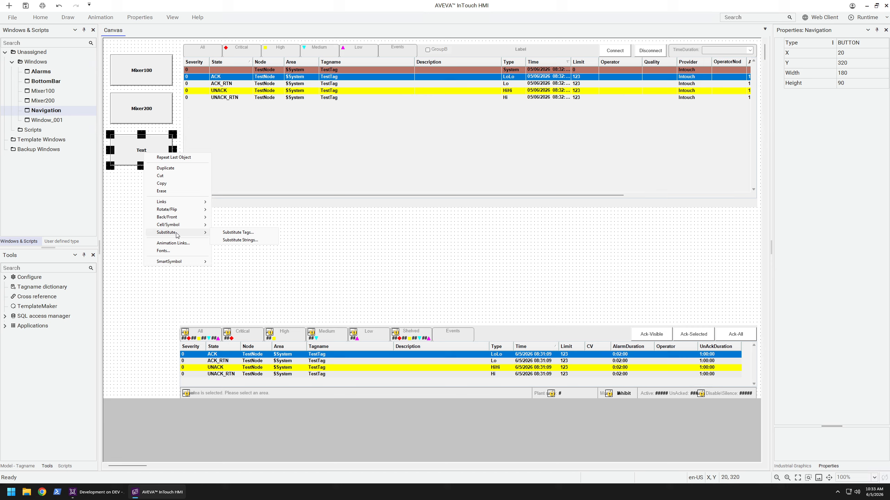
click(241, 240)
text(Alarms)
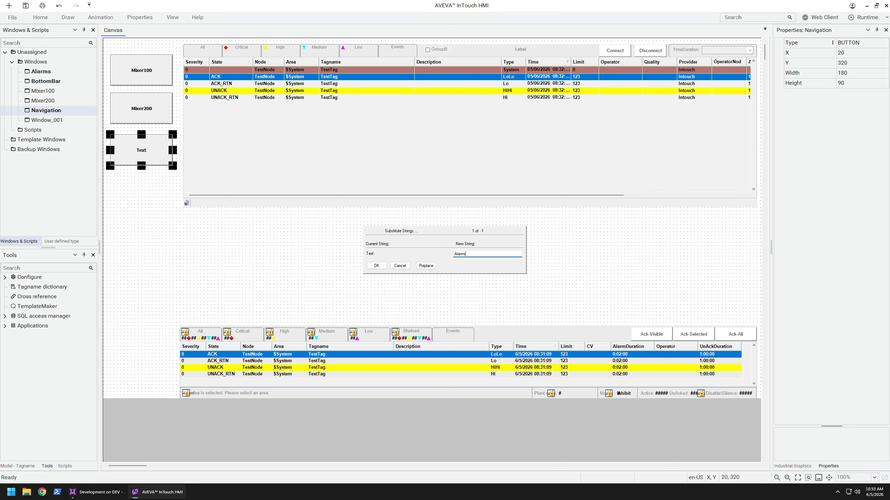
key(Return)
click(156, 195)
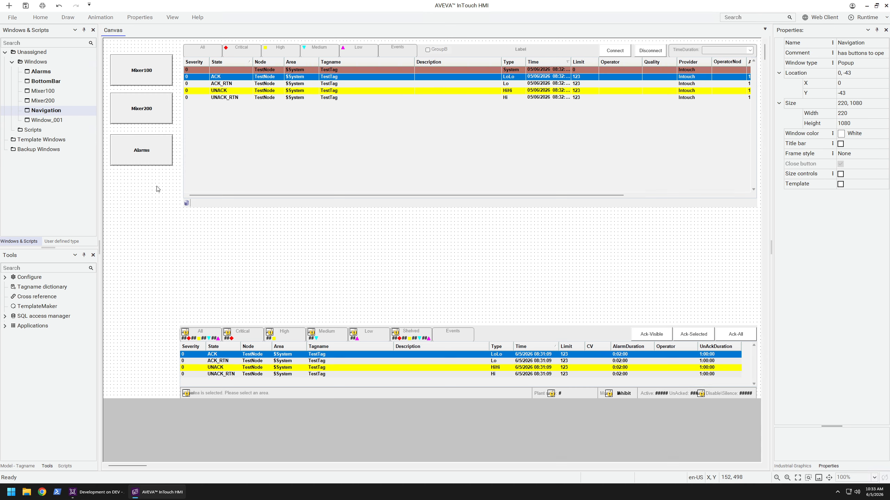
Add a Show Window link to the Mixer100 button and include the Mixer100 window in it
double_click(157, 73)
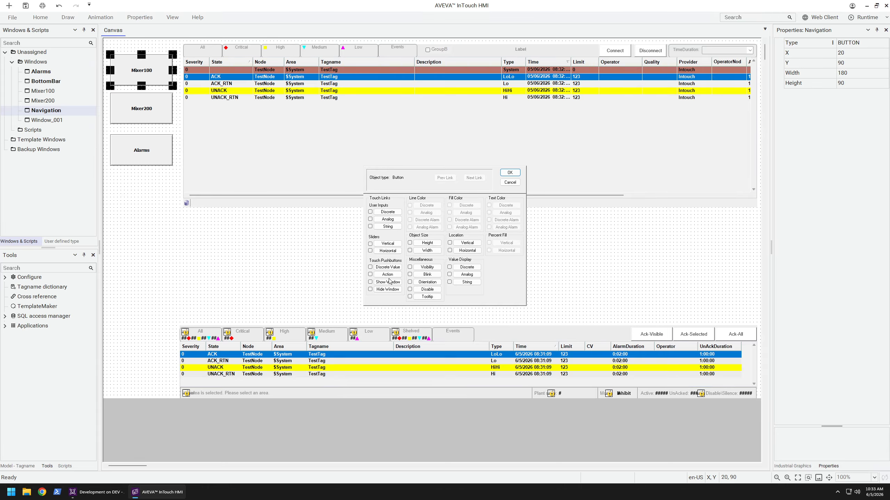
click(395, 283)
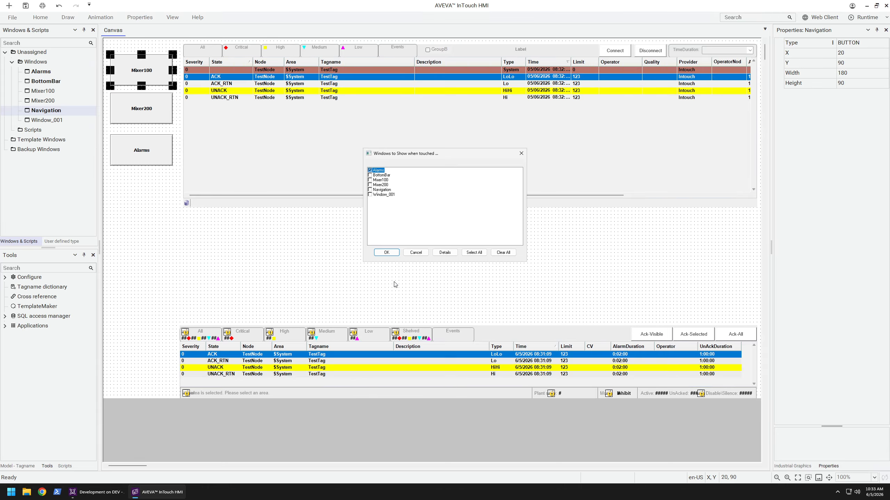
click(370, 180)
click(387, 252)
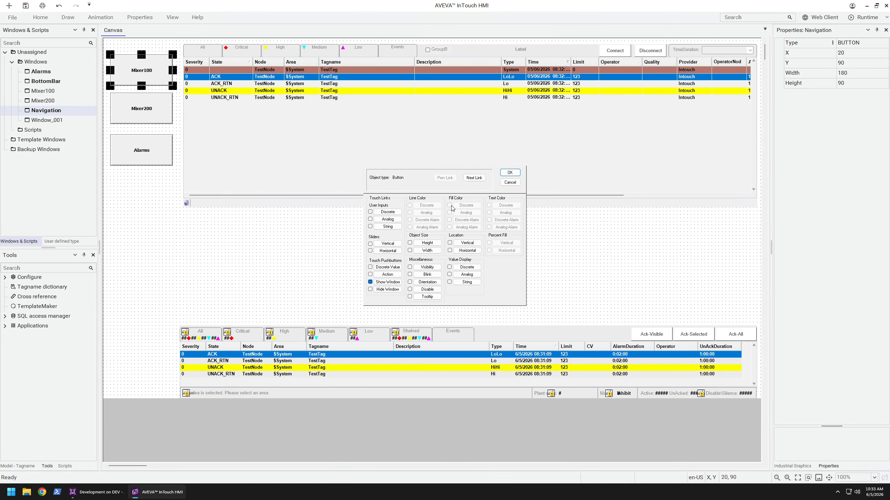
click(510, 173)
Add a Show Window link to the Mixer200 button that shows only the Mixer200 window
double_click(143, 115)
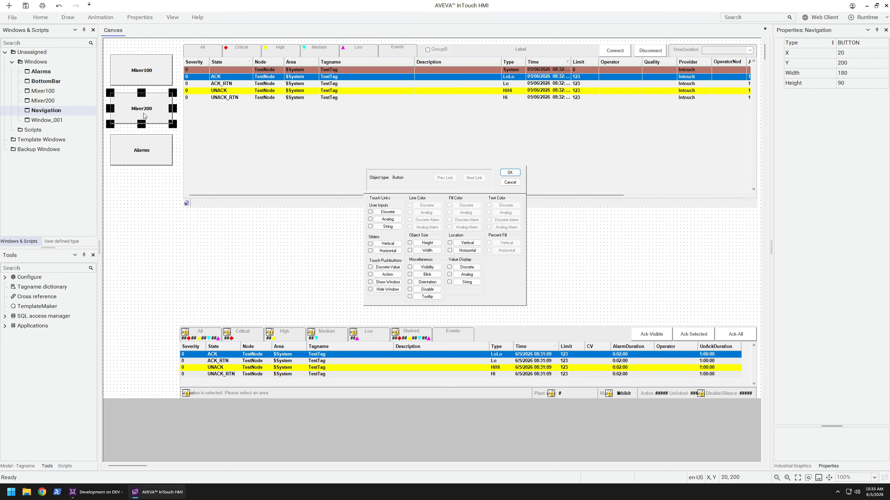
click(385, 283)
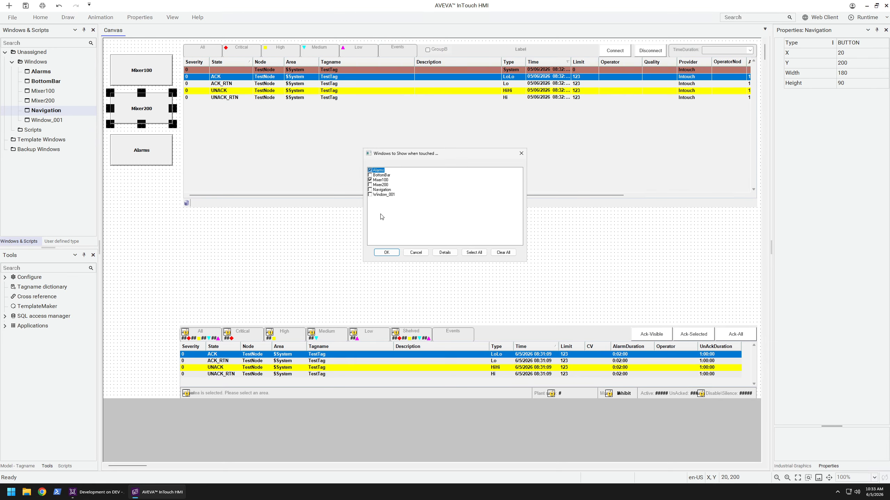
click(370, 180)
click(380, 185)
click(375, 171)
click(389, 253)
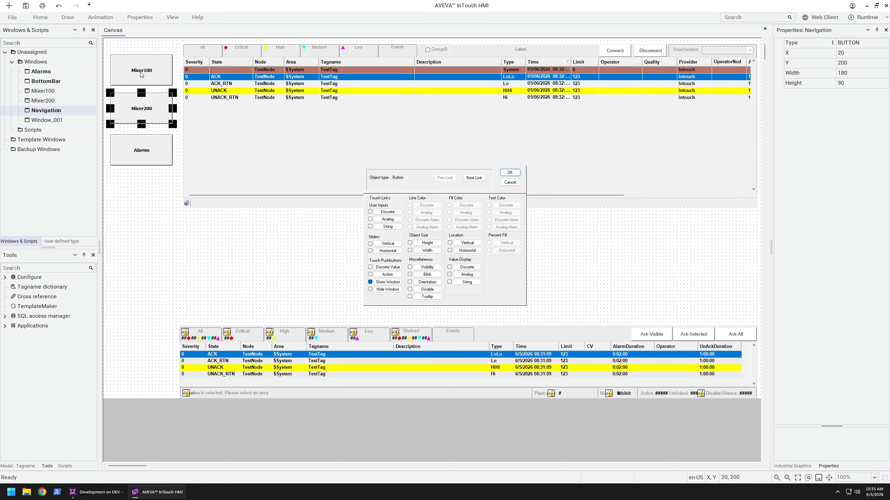
click(510, 173)
Remove the Alarms window from the Mixer100 button's Show Window link
double_click(158, 73)
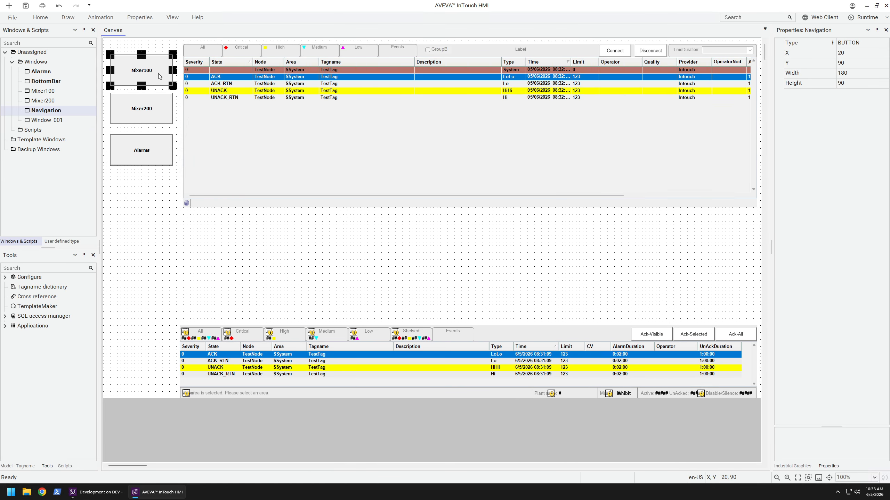
click(389, 283)
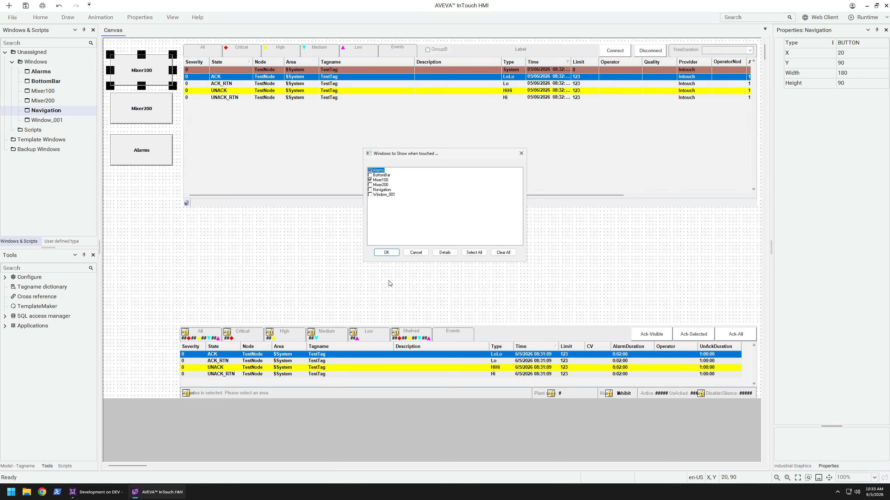
click(377, 171)
click(386, 252)
click(510, 173)
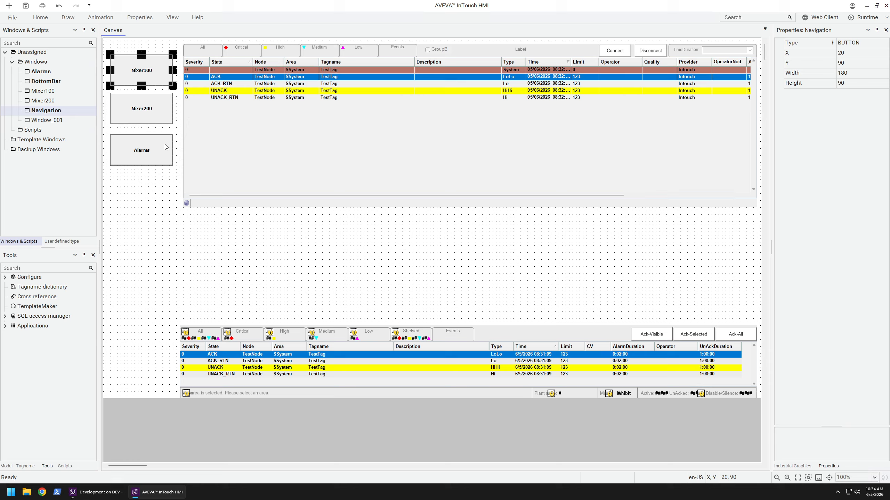
Add a Show Window link to the Alarms button that shows only the Alarms window
double_click(165, 149)
click(387, 282)
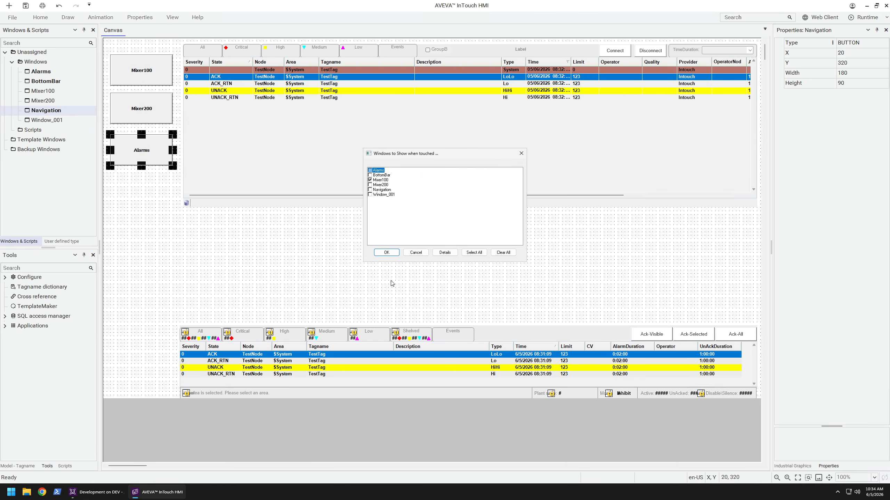
click(378, 180)
click(378, 170)
click(387, 252)
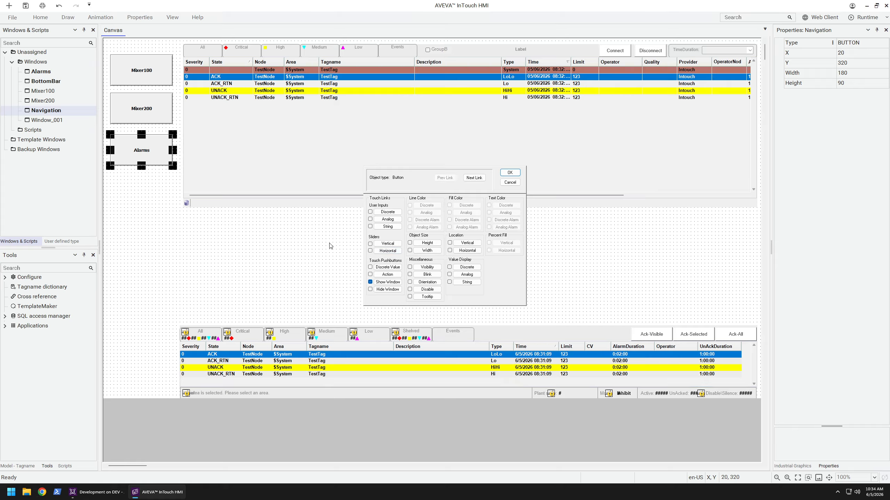
click(510, 172)
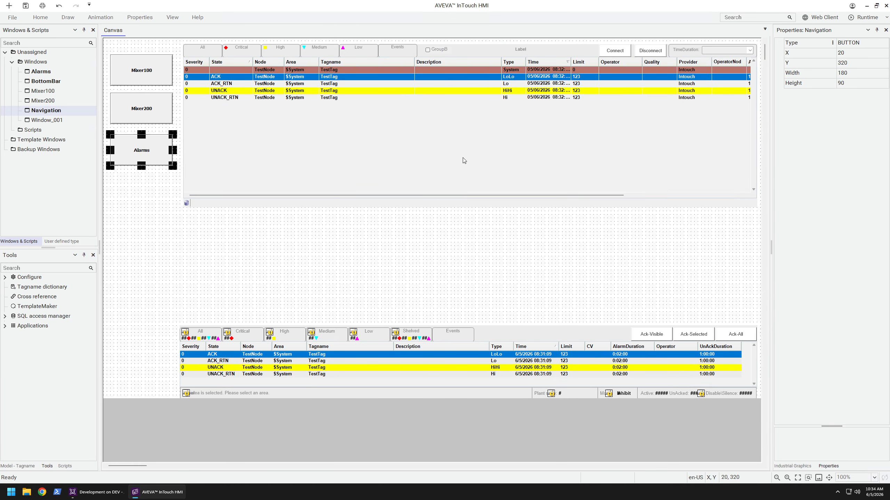
Set the alarm history graphic's Database wizard option to HistoryBlocks in the Alarms window
click(424, 129)
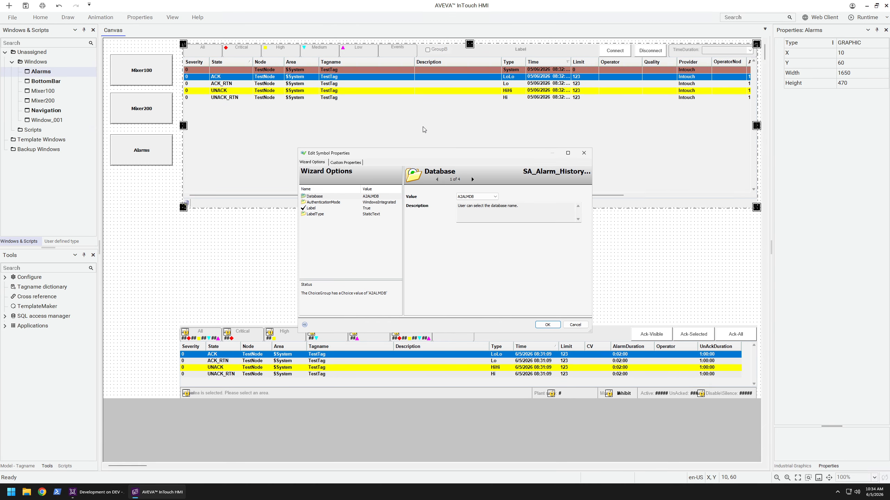
click(476, 199)
click(476, 202)
click(547, 324)
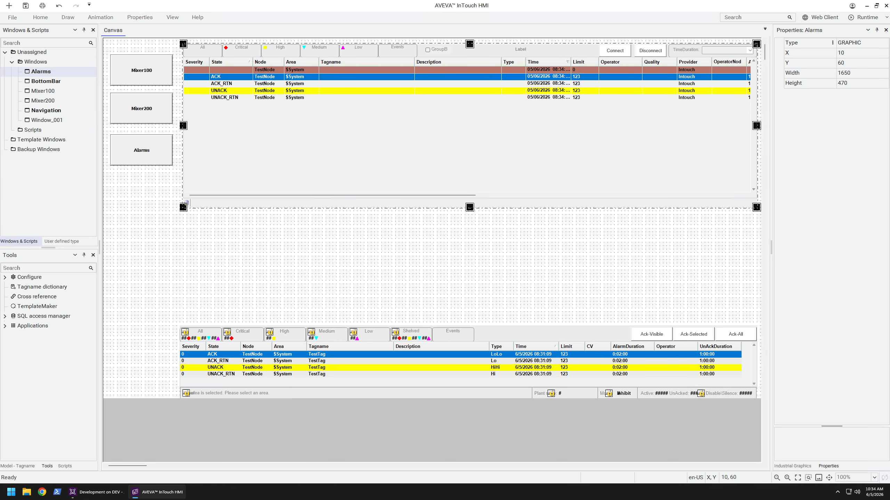
Start the runtime and test the navigation by switching between the Mixer200 and Mixer100 windows, ending on the Alarms window
click(862, 18)
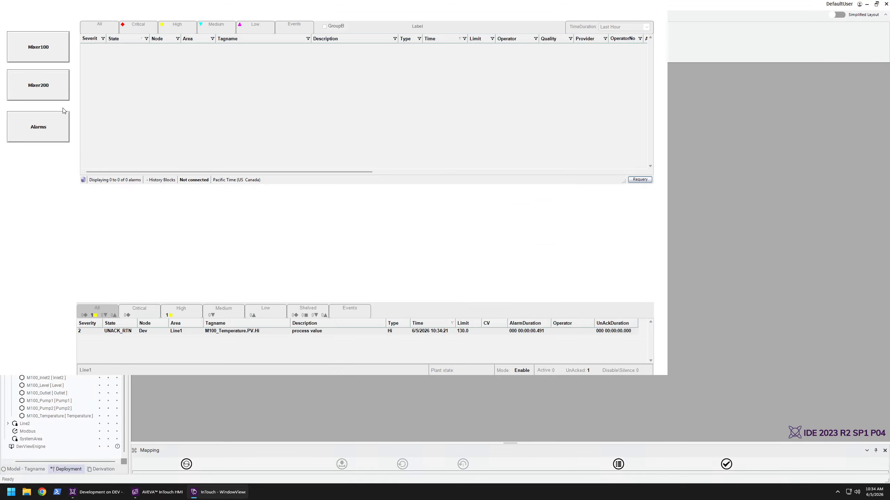
click(48, 91)
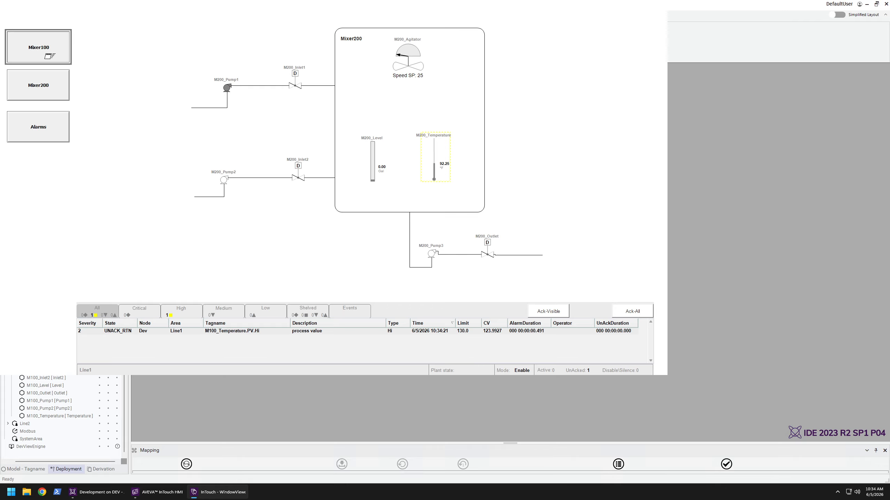
click(48, 61)
click(49, 87)
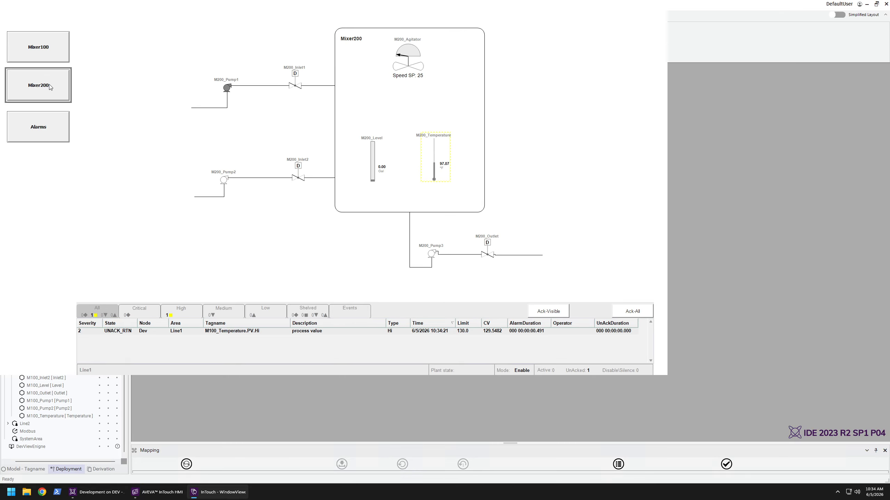
click(45, 55)
click(48, 88)
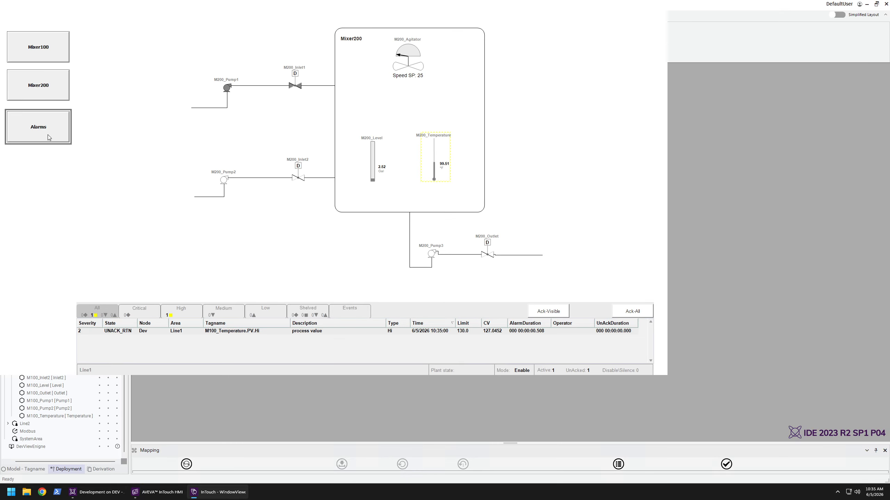
click(48, 137)
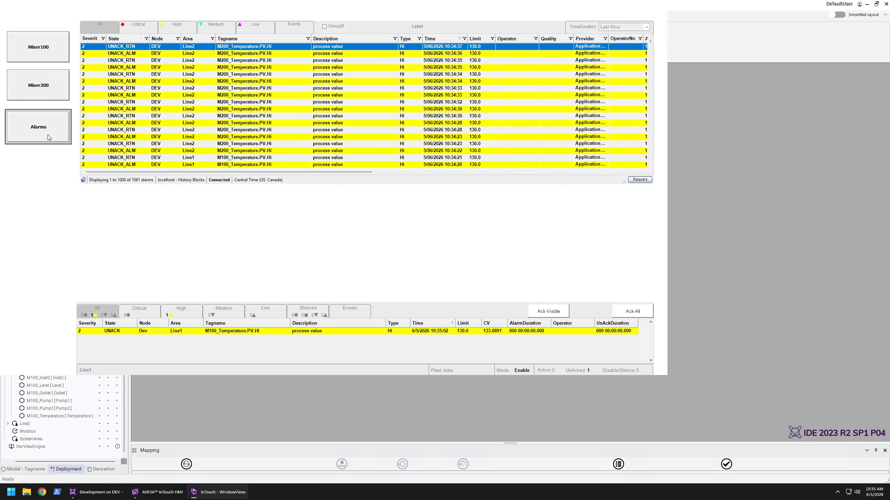
Check the alarm history under the Critical, High and Low severity filters, and browse the entries of the High filter
click(139, 28)
click(177, 27)
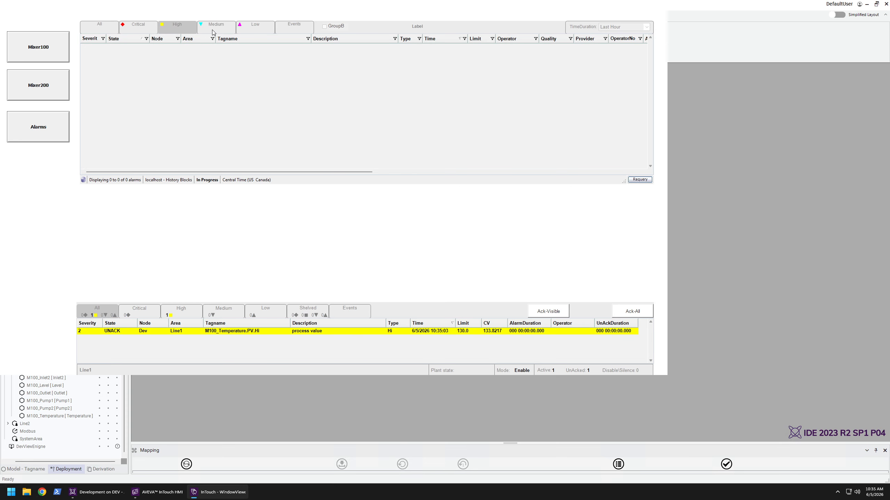
click(255, 27)
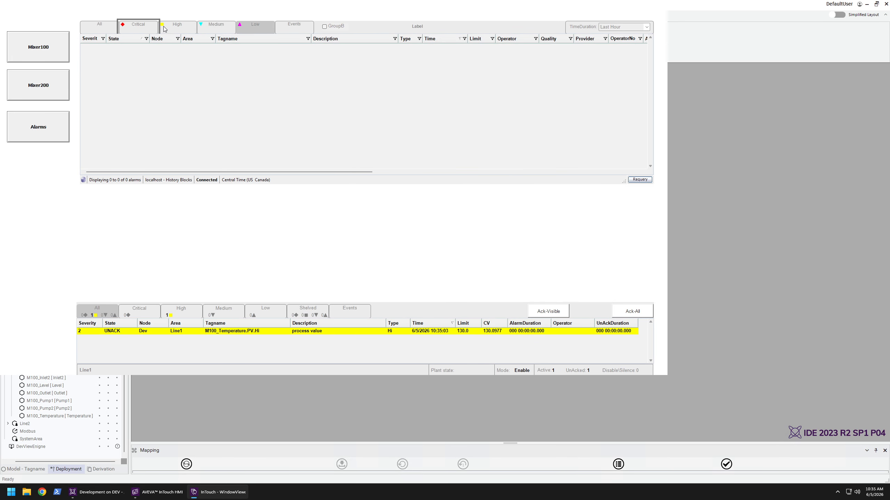
click(180, 28)
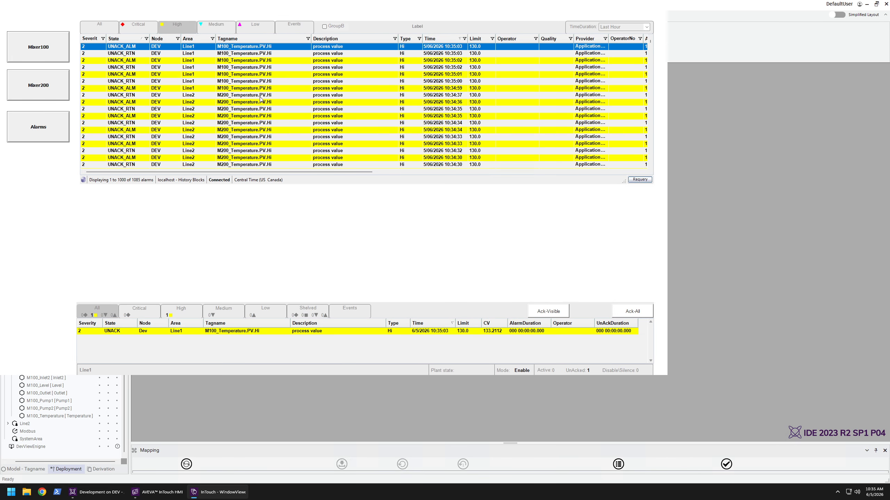
click(265, 97)
scroll(270, 120, down, 10)
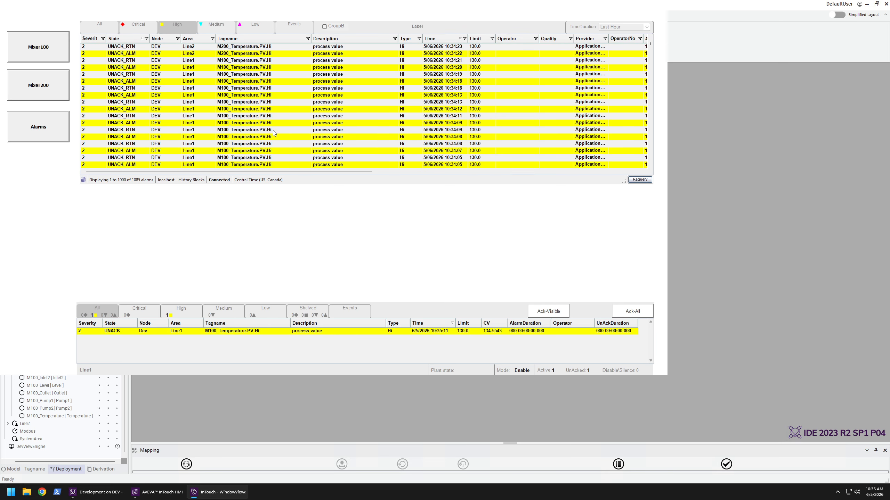
scroll(270, 146, up, 10)
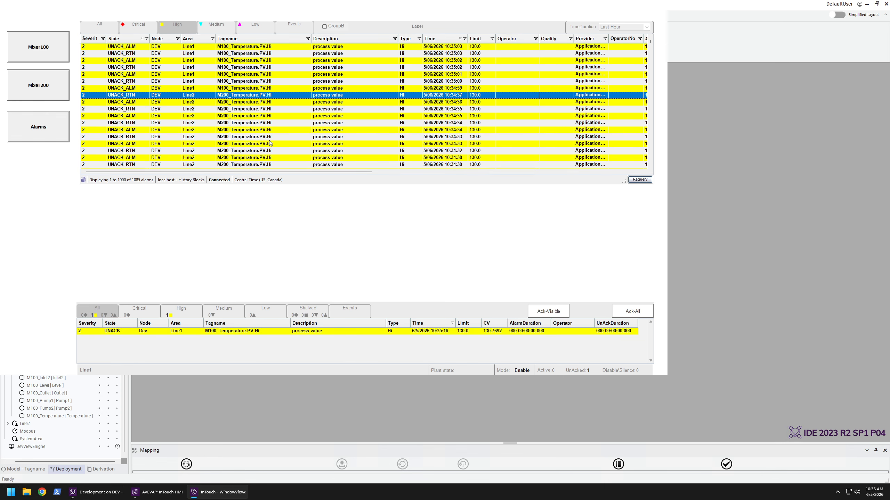
click(290, 109)
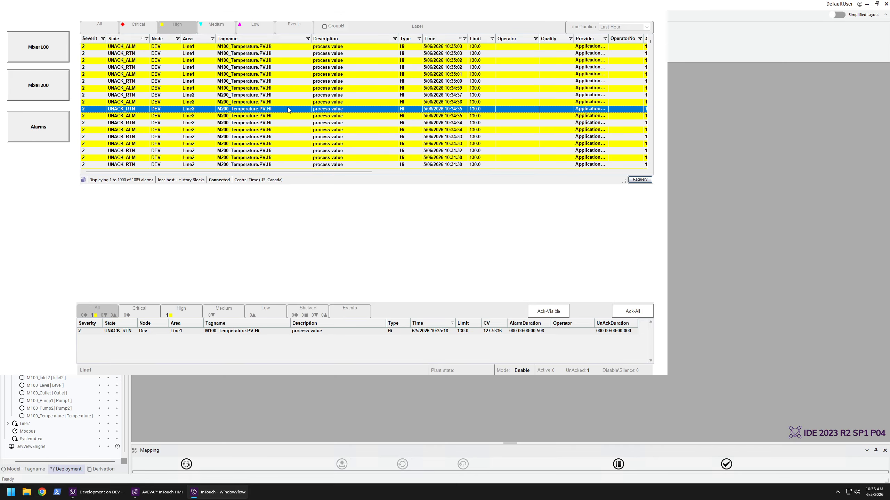